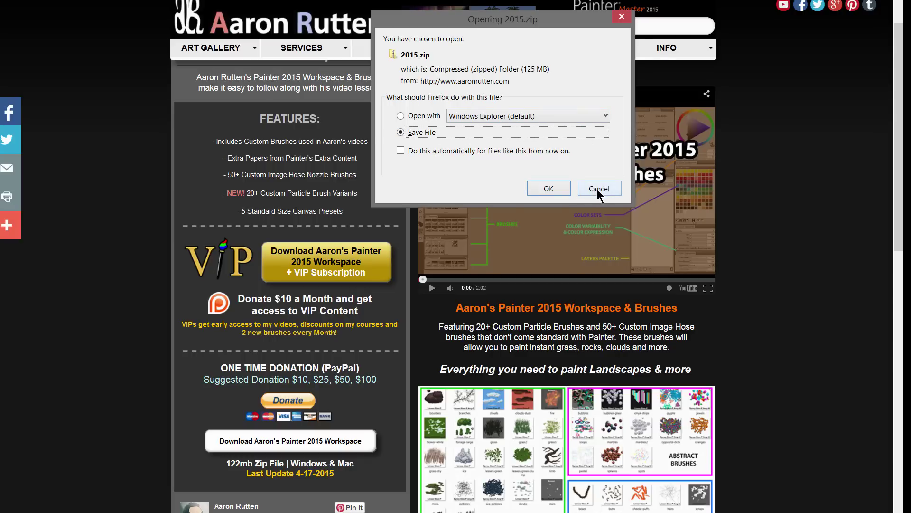
Extract the 2015 zip archive on the desktop and select the Rutten-P2015-Workspace-4-17-2015 file in the extracted folder
left_click(597, 189)
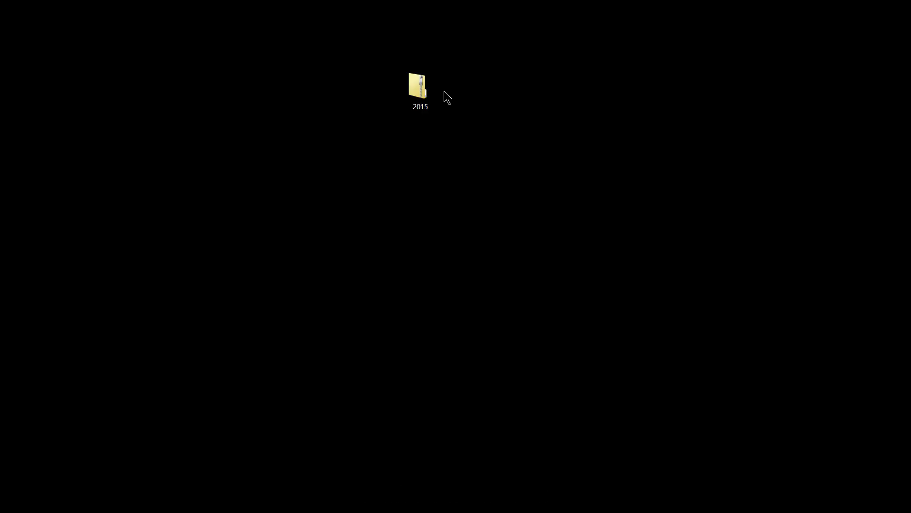
right_click(417, 84)
left_click(463, 105)
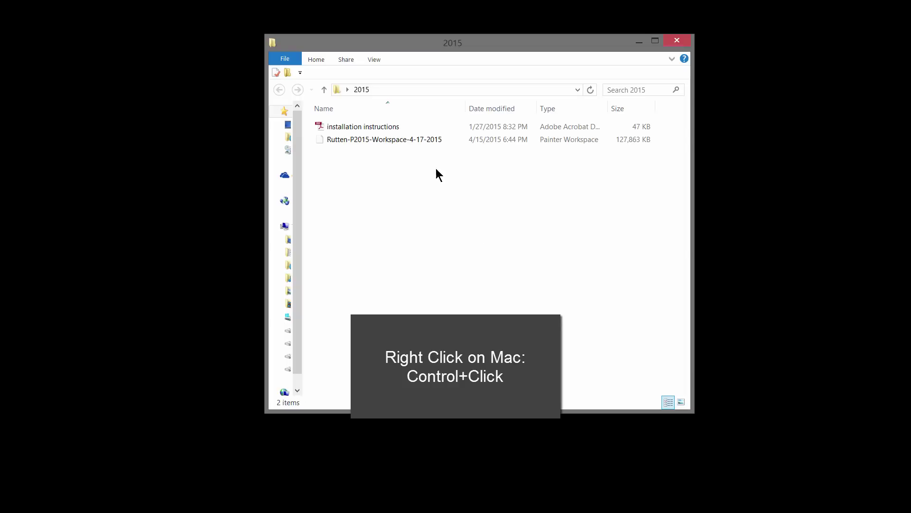
left_click(379, 141)
left_click(377, 127)
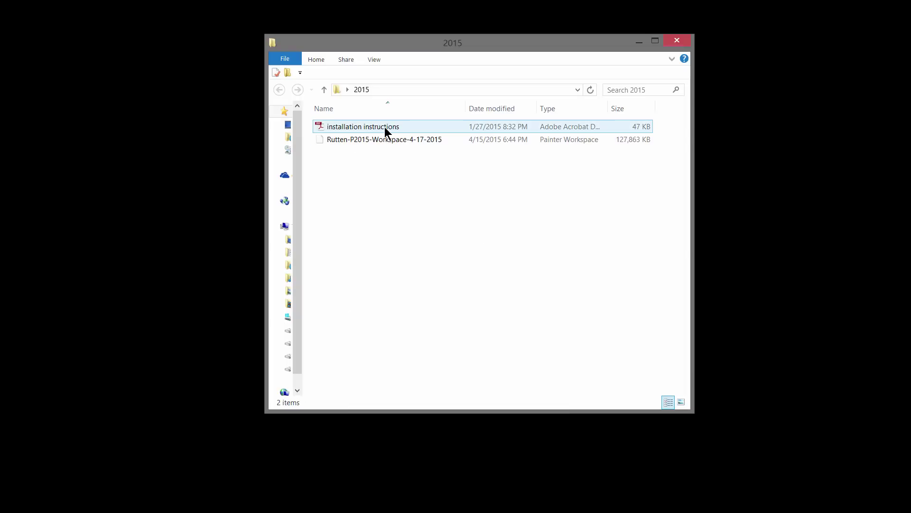
left_click(356, 140)
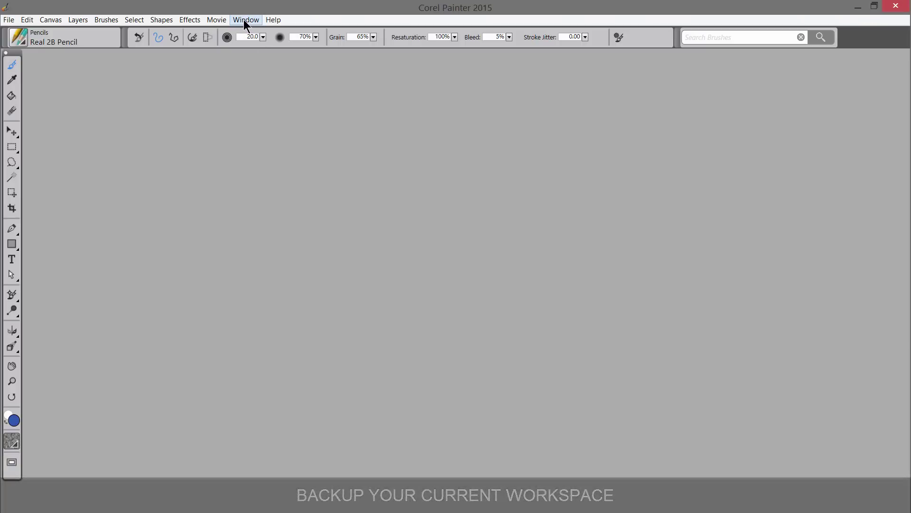
left_click(247, 19)
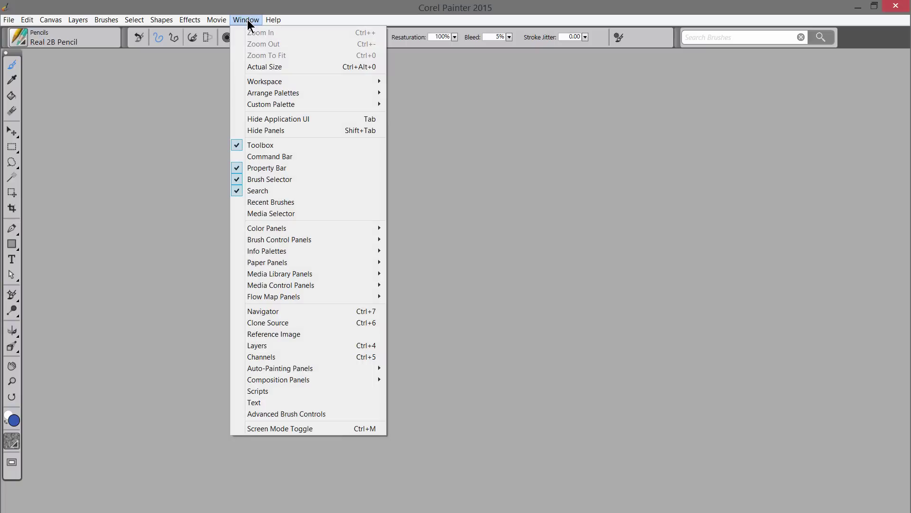
mouse_move(272, 82)
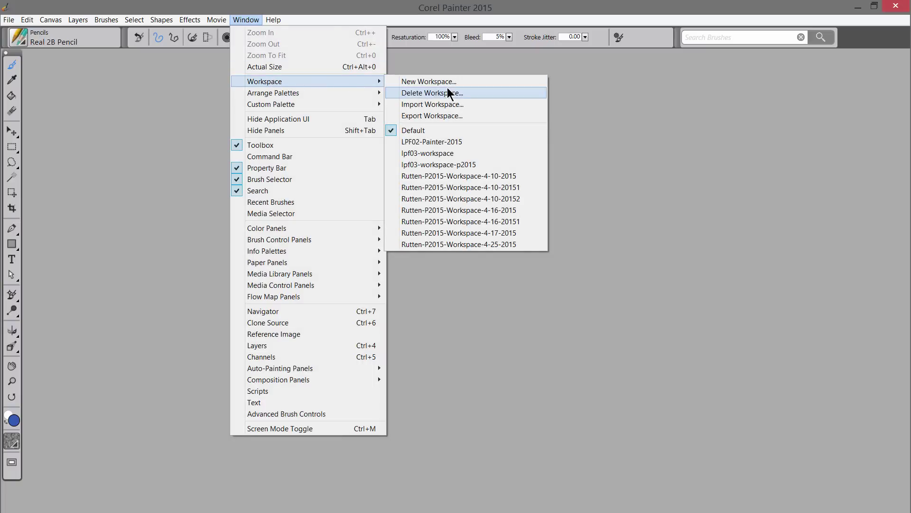
left_click(440, 116)
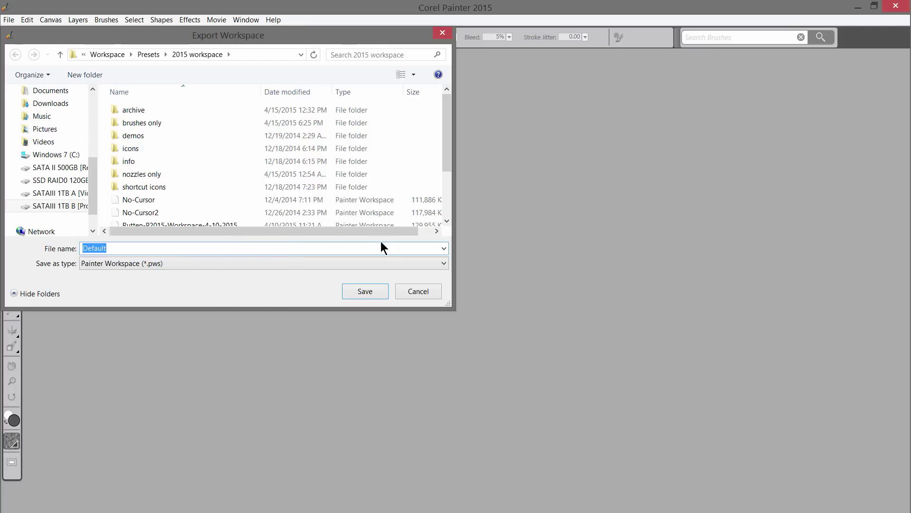
left_click(417, 293)
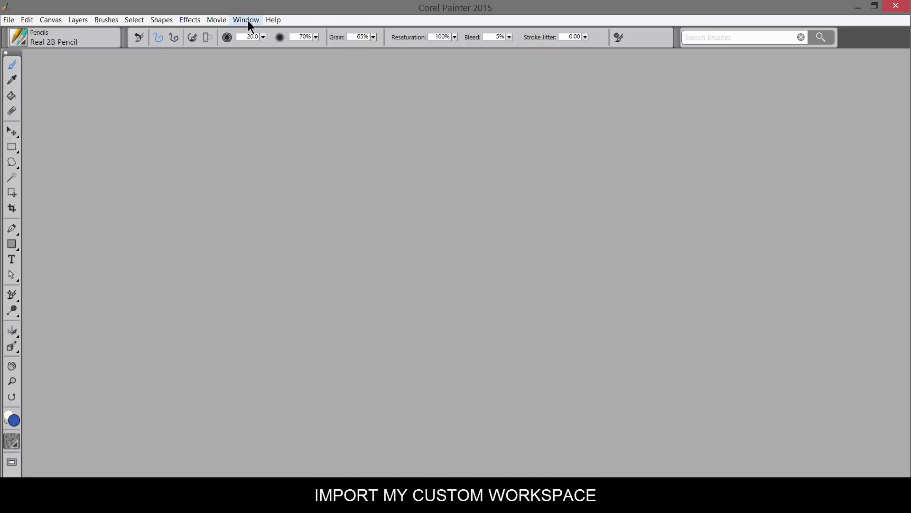
Import the workspace file Rutten-P2015-Workspace-4-17-2015 from the 2015 folder on the desktop
left_click(248, 21)
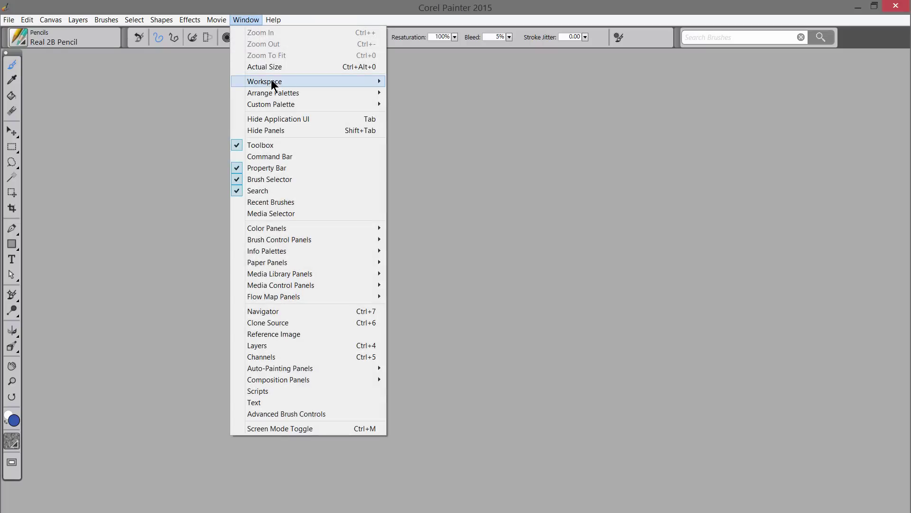
mouse_move(299, 83)
left_click(432, 105)
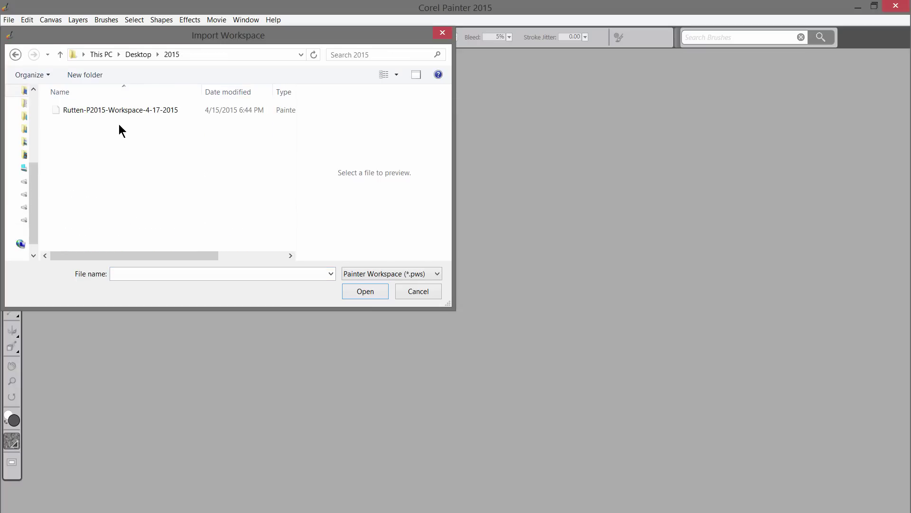
left_click(95, 111)
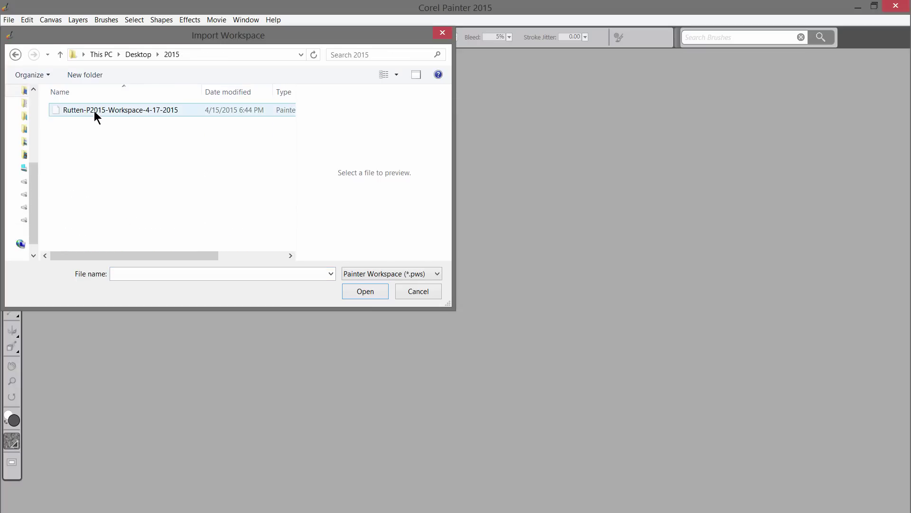
left_click(129, 109)
left_click(366, 291)
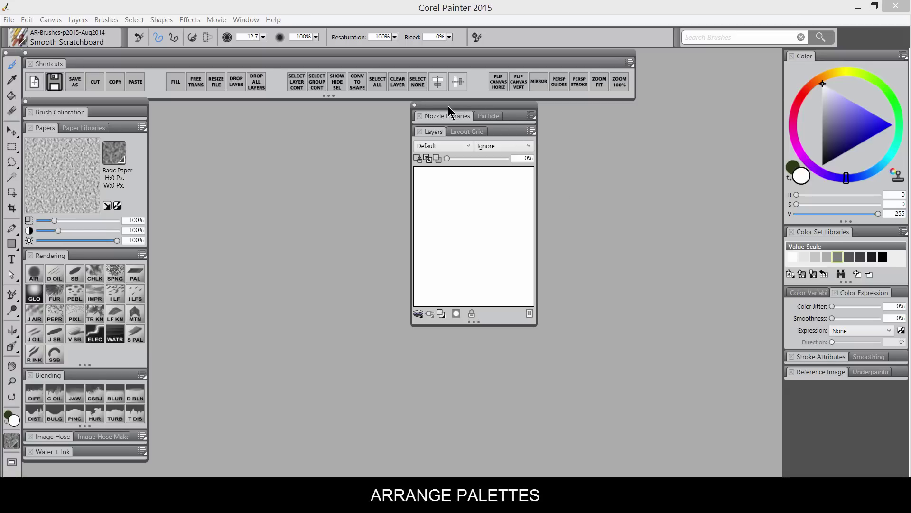
Move the floating Layers palette group clear of the Shortcuts palette and expand Nozzle Libraries, enlarging it to show the nozzle thumbnails
left_click_drag(445, 105, 421, 139)
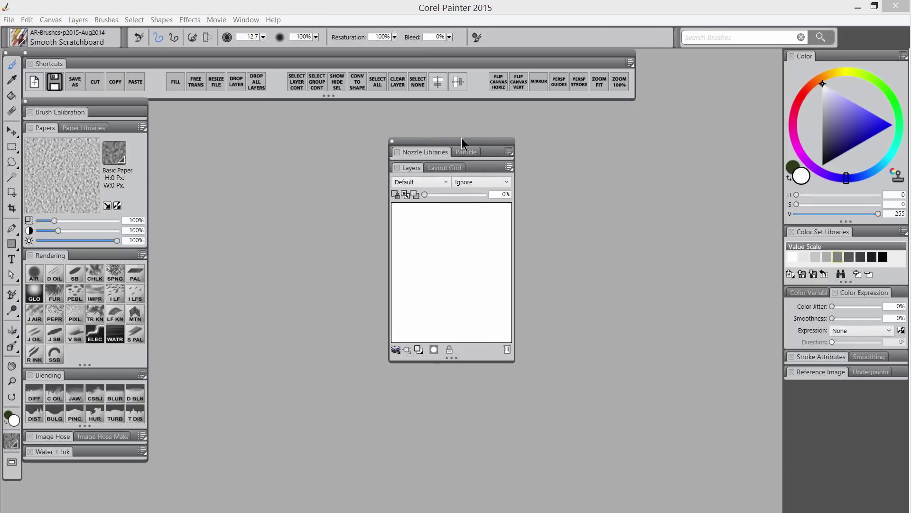
left_click(423, 152)
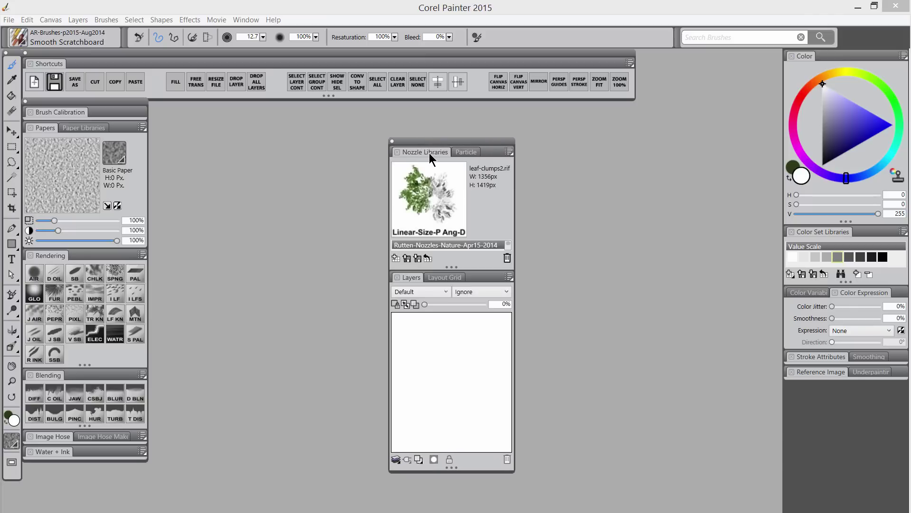
left_click(452, 267)
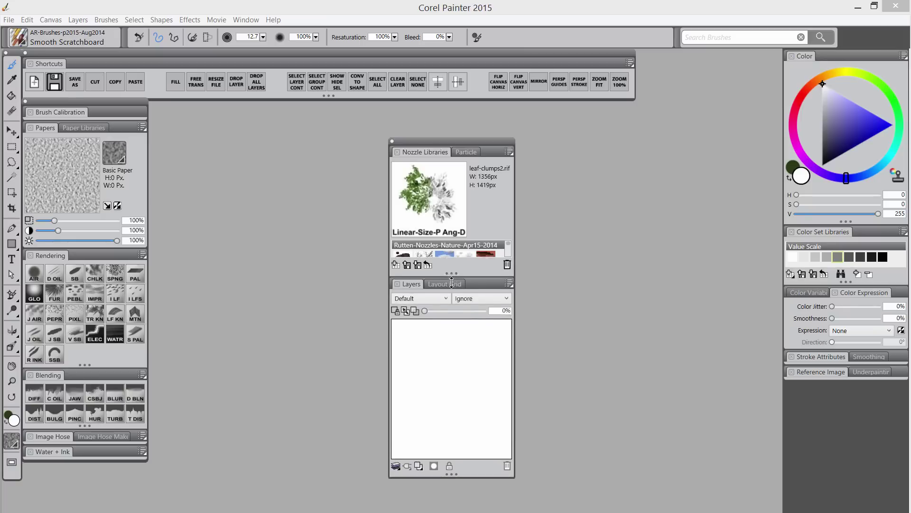
left_click_drag(511, 265, 508, 246)
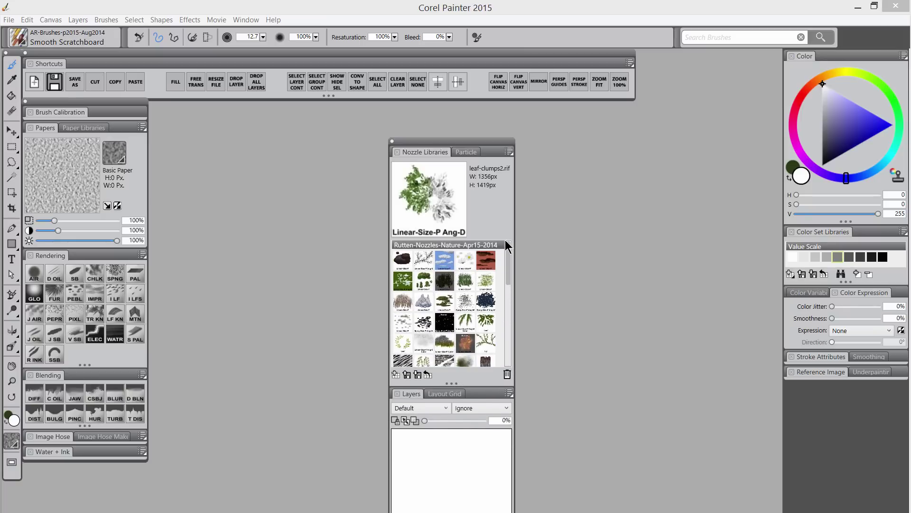
Enlarge the Particle palette to show all its brushes and place the collapsed palette group beside the Shortcuts palette
left_click(469, 154)
left_click_drag(453, 381, 458, 404)
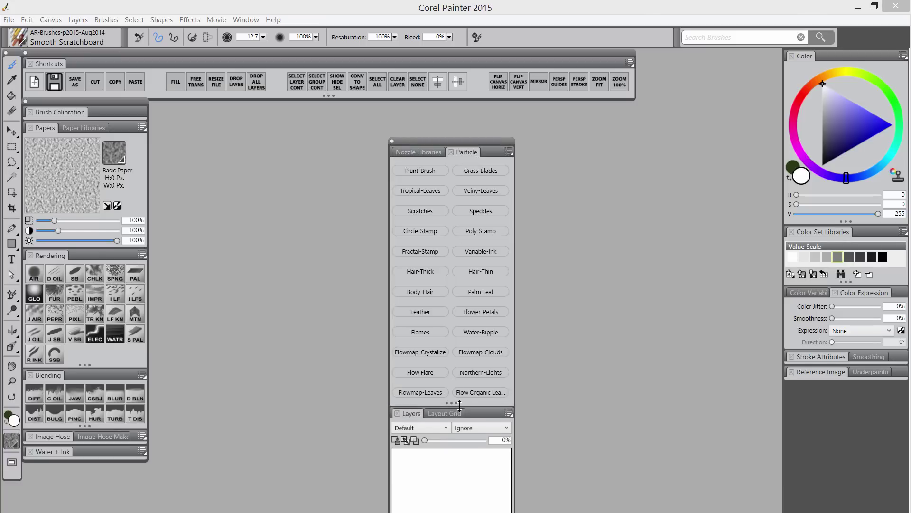
left_click_drag(468, 152, 716, 63)
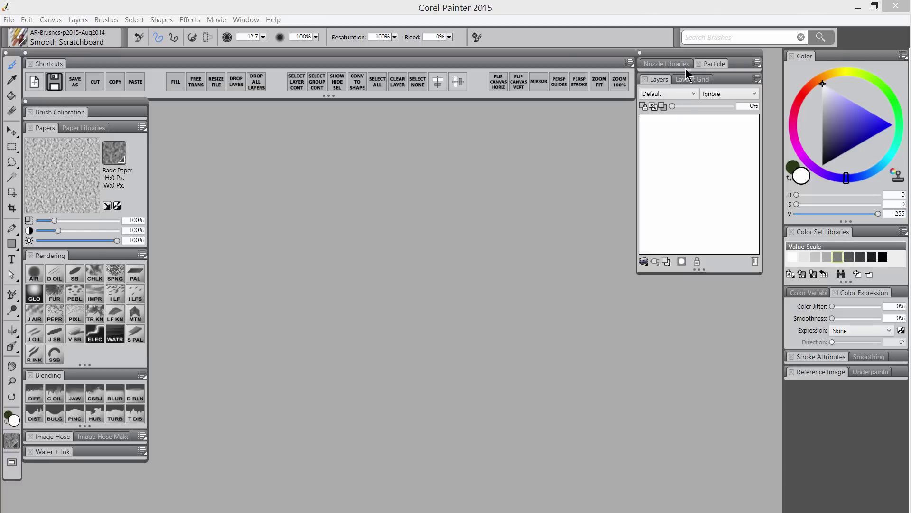
left_click(248, 24)
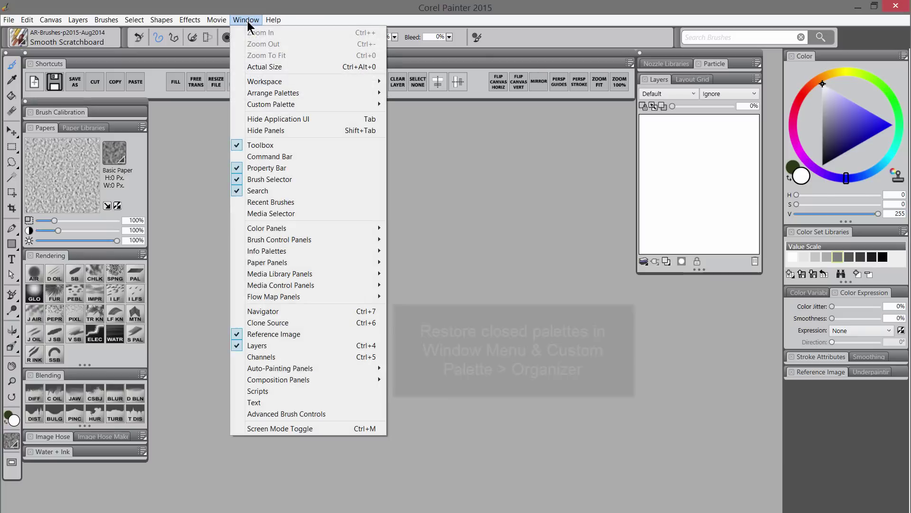
mouse_move(288, 244)
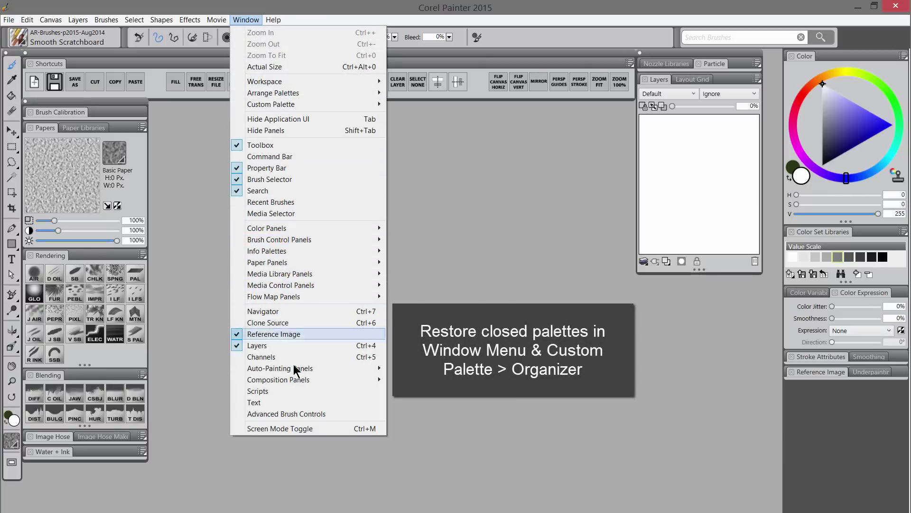
left_click(483, 252)
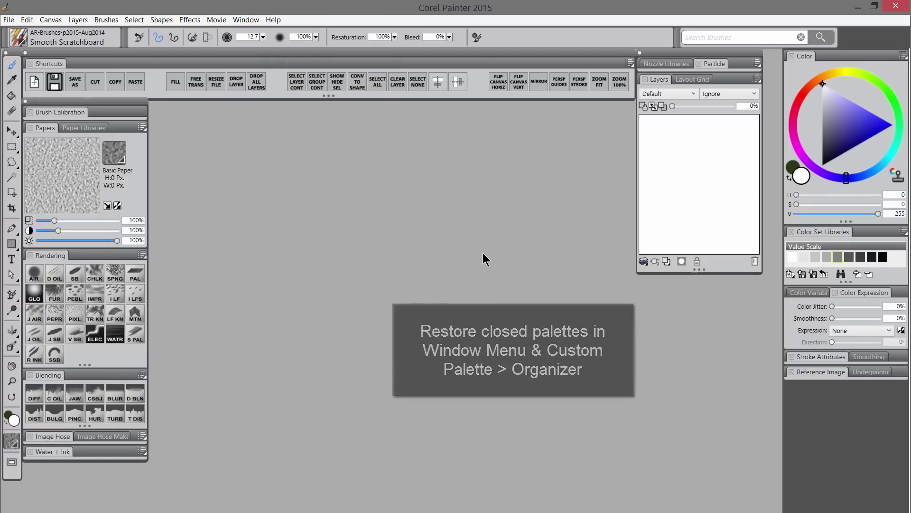
Expand the Image Hose Maker and Water + Ink palettes
left_click(56, 437)
left_click(110, 437)
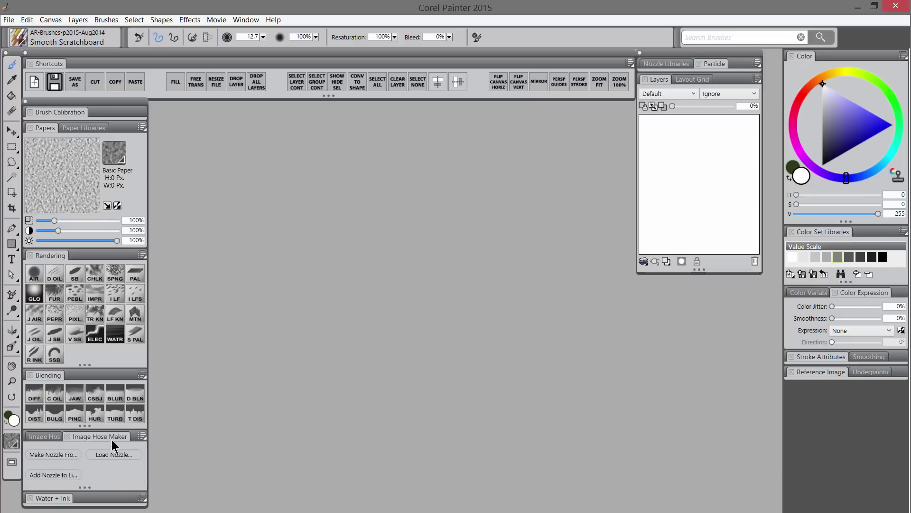
left_click(58, 501)
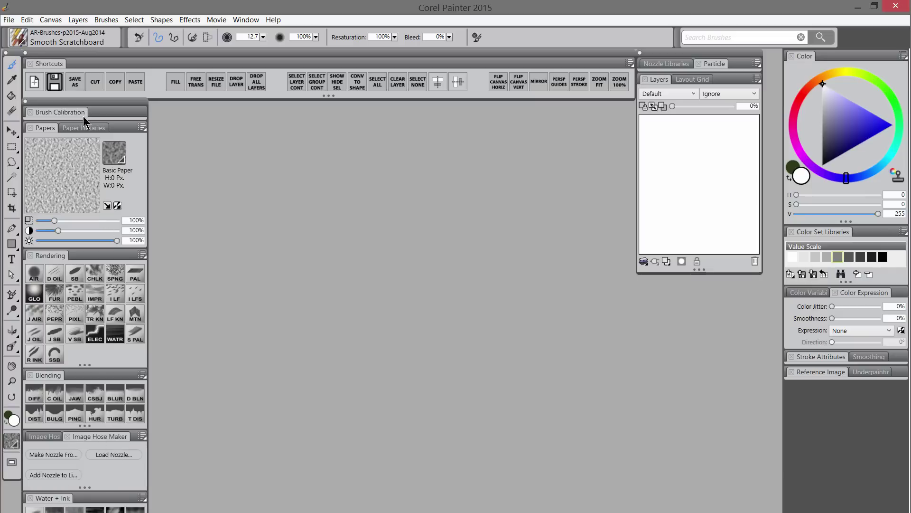
Look at the Brush Calibration settings and collapse them again, leaving the Stroke Attributes and Reference Image panels expanded
left_click(67, 113)
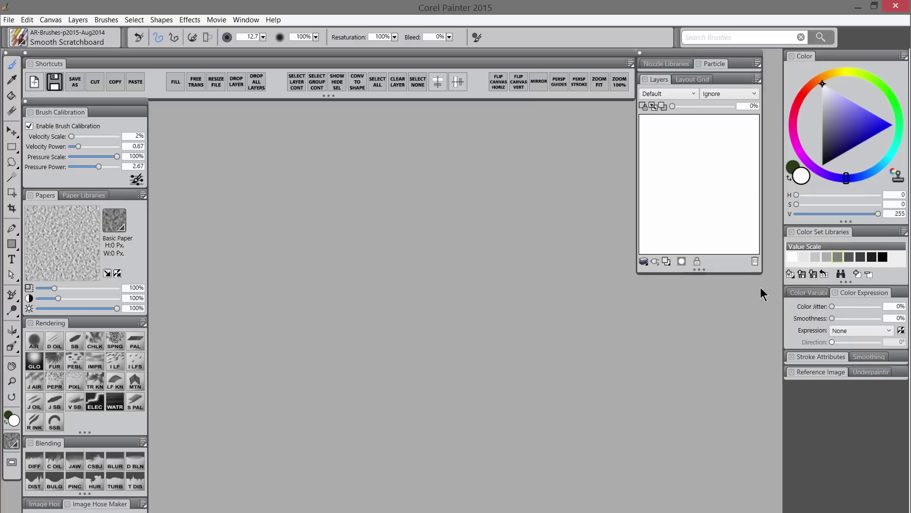
left_click(830, 357)
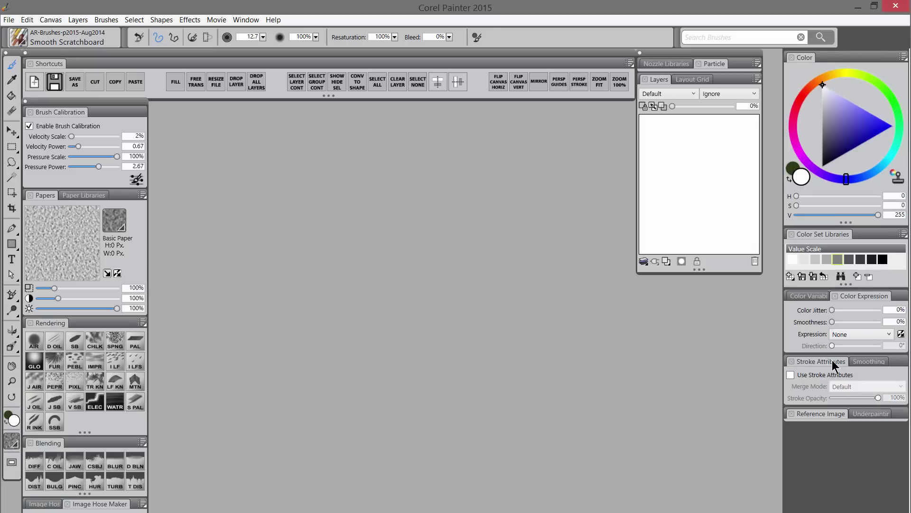
left_click(835, 415)
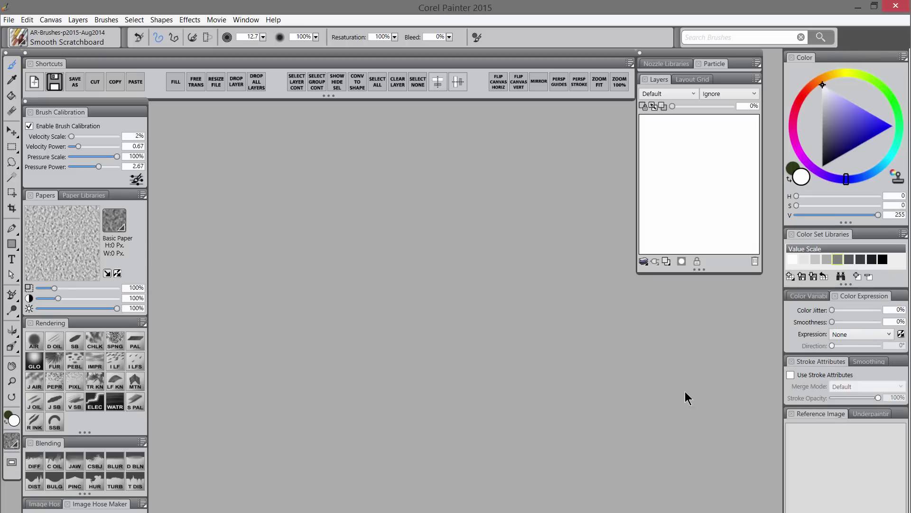
left_click(79, 113)
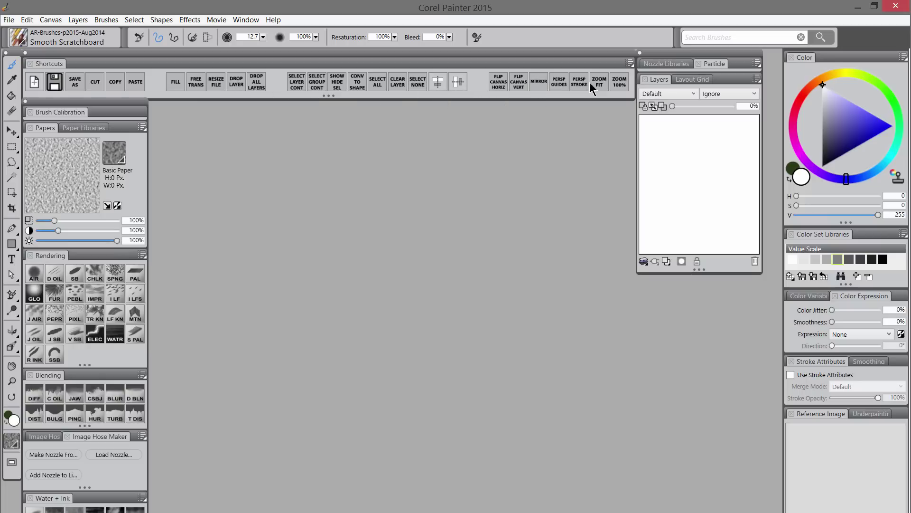
Expand Nozzle Libraries tall enough to show its thumbnails and show the Layout Grid settings in place of Layers
left_click(674, 64)
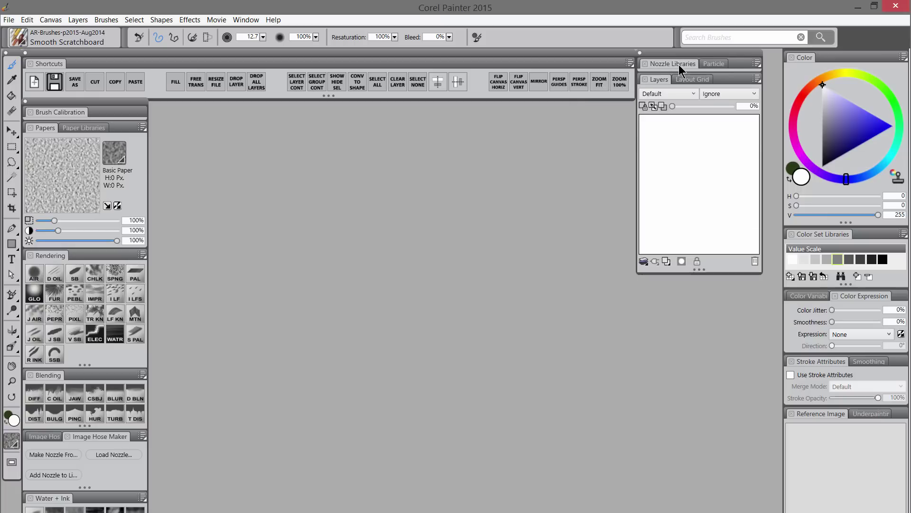
left_click_drag(699, 179, 700, 300)
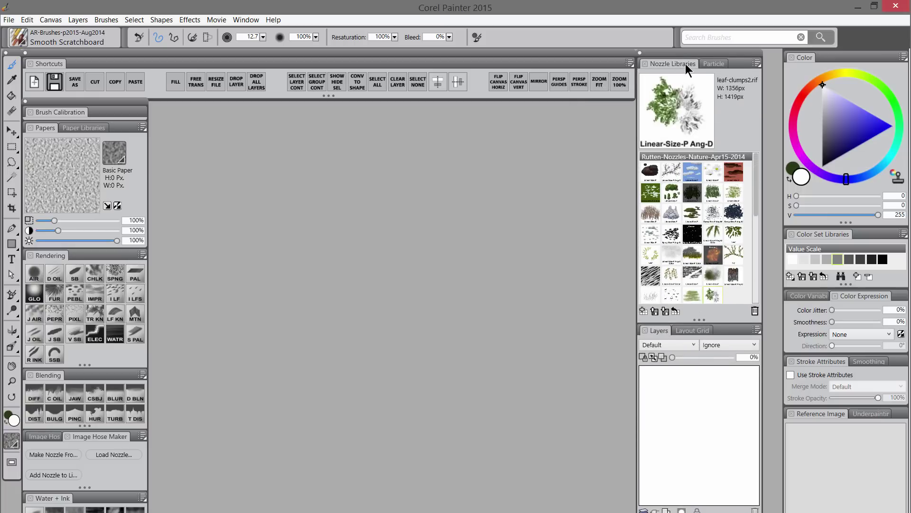
left_click(693, 331)
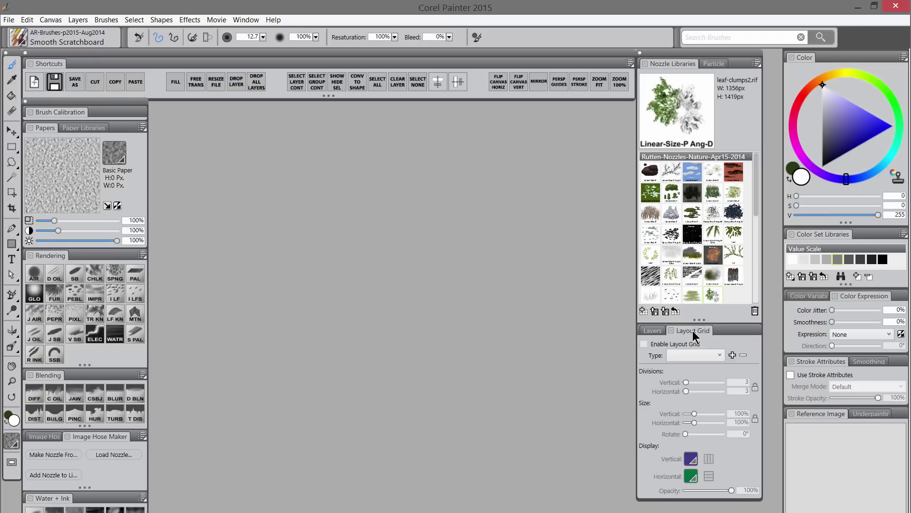
Show the Smoothing settings and check Color Variability and Underpainting, returning to Color Expression and Reference Image
left_click(813, 296)
left_click(860, 296)
left_click(871, 362)
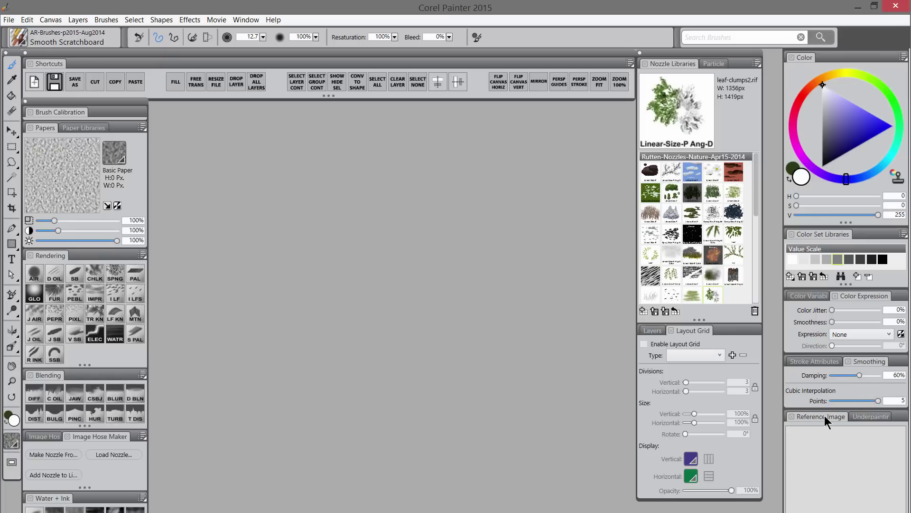
left_click(864, 418)
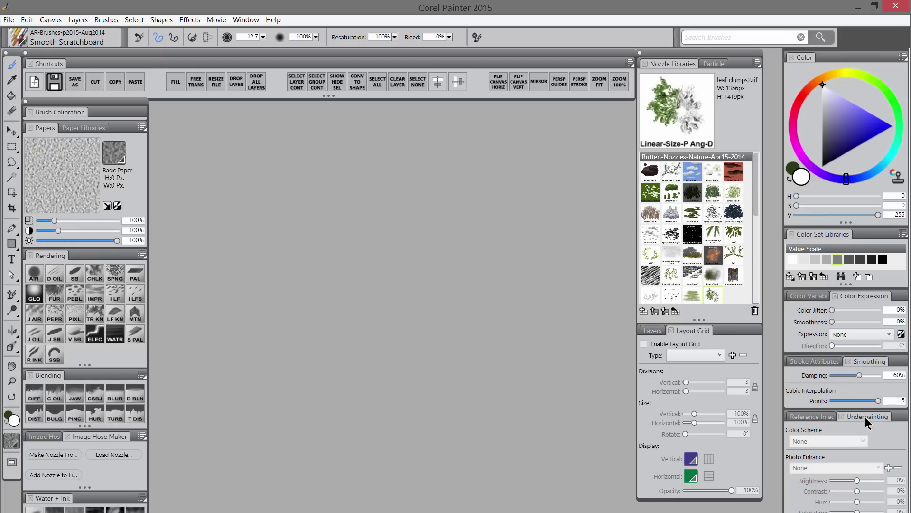
left_click(824, 418)
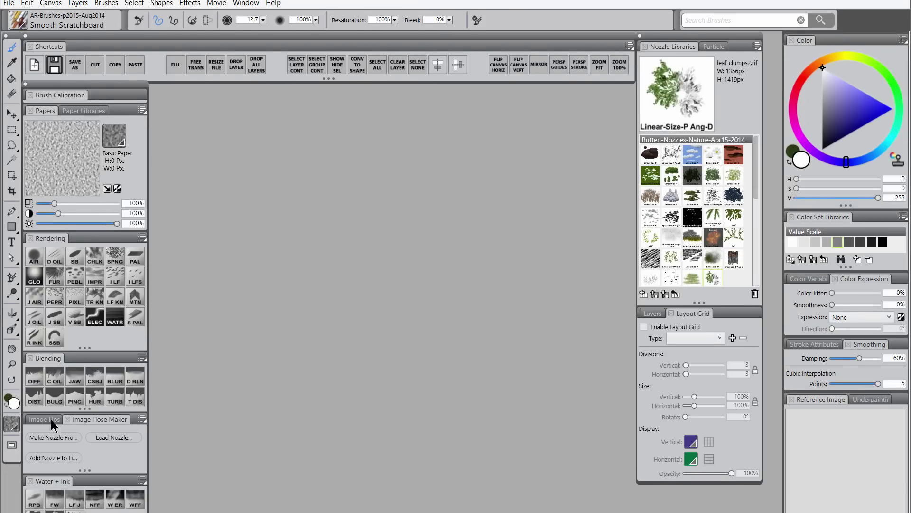
Show the Image Hose brushes and create a new blank canvas
left_click(51, 436)
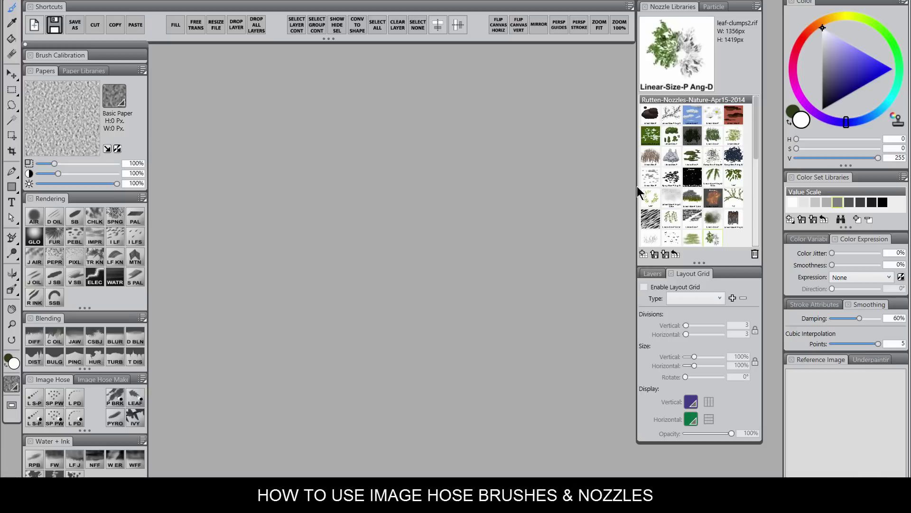
left_click(35, 27)
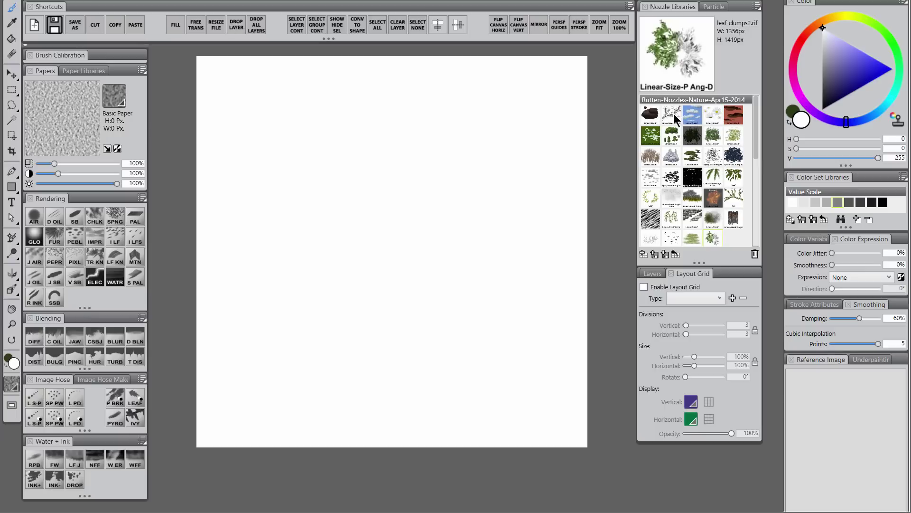
Load the branches nozzle and paint several curved, forking branch strokes across the canvas with the upper L PD Image Hose brush
left_click(672, 117)
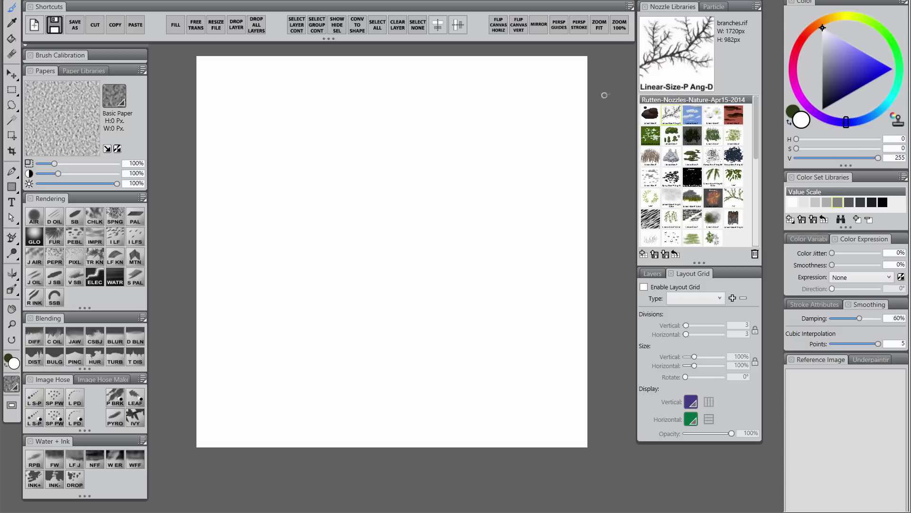
left_click(75, 399)
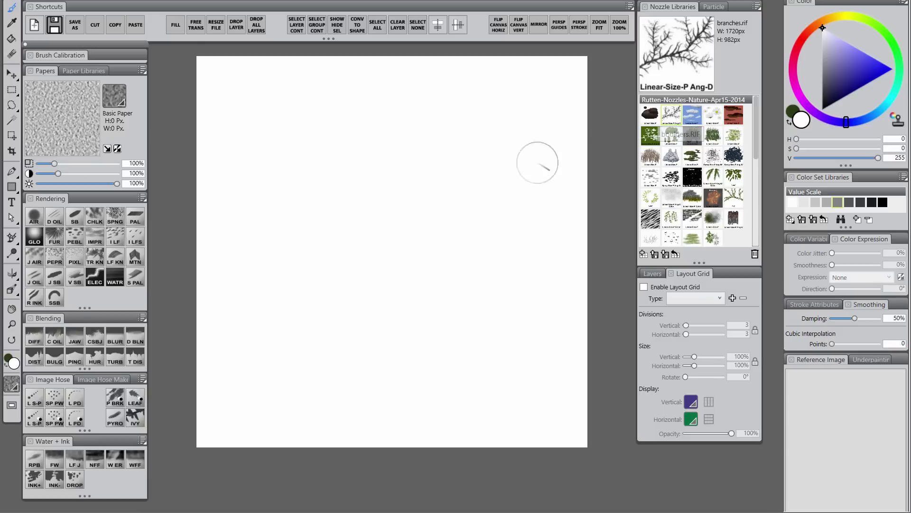
mouse_move(294, 341)
left_mouse_down()
mouse_move(408, 257)
mouse_move(468, 154)
left_mouse_up()
mouse_move(287, 380)
left_mouse_down()
mouse_move(323, 213)
mouse_move(295, 125)
left_mouse_up()
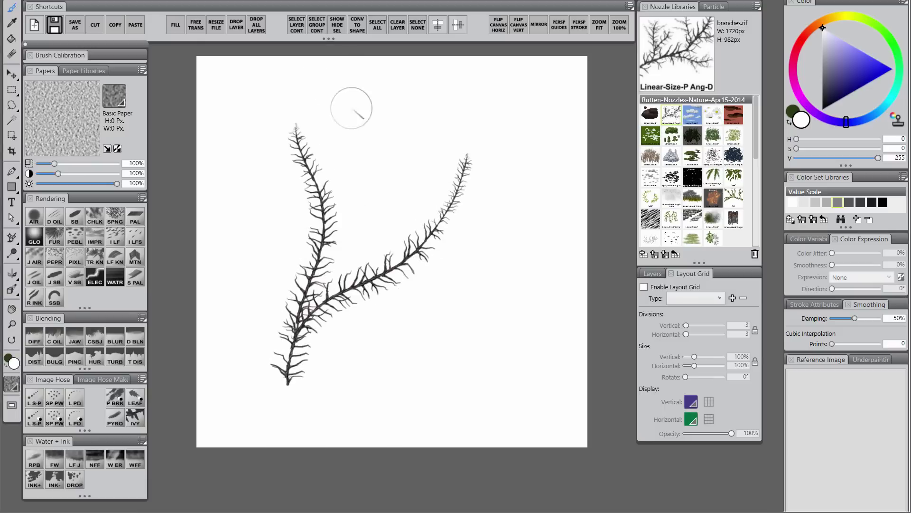
mouse_move(327, 217)
left_mouse_down()
mouse_move(401, 129)
mouse_move(407, 110)
left_mouse_up()
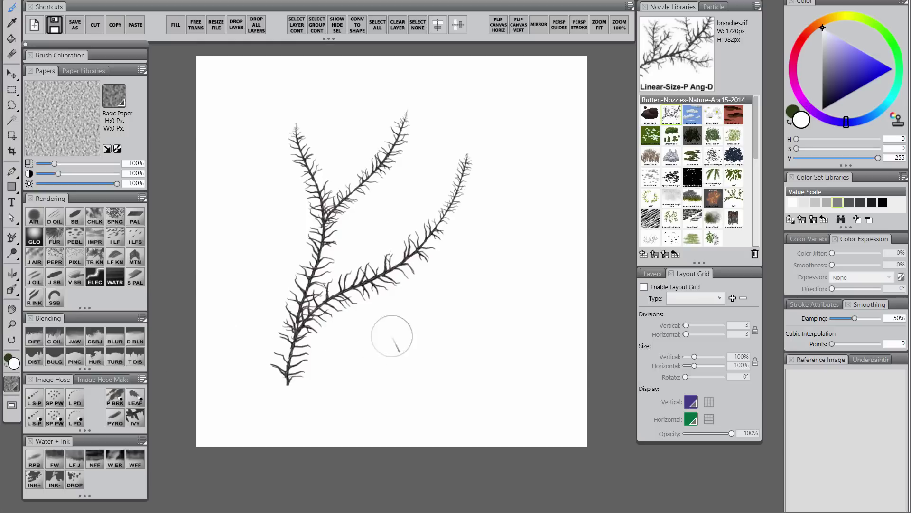
mouse_move(375, 369)
left_mouse_down()
mouse_move(430, 343)
mouse_move(437, 355)
mouse_move(481, 325)
mouse_move(518, 190)
mouse_move(489, 113)
mouse_move(366, 93)
left_mouse_up()
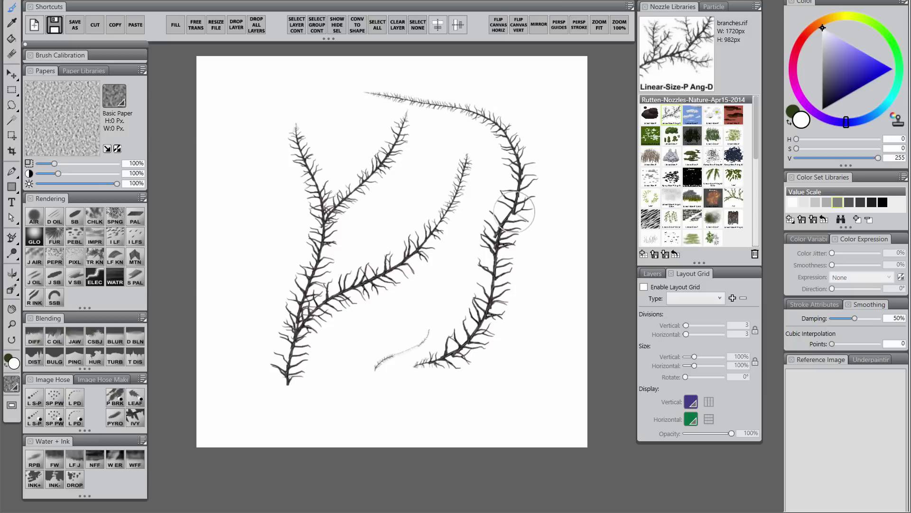
left_click_drag(515, 212, 542, 116)
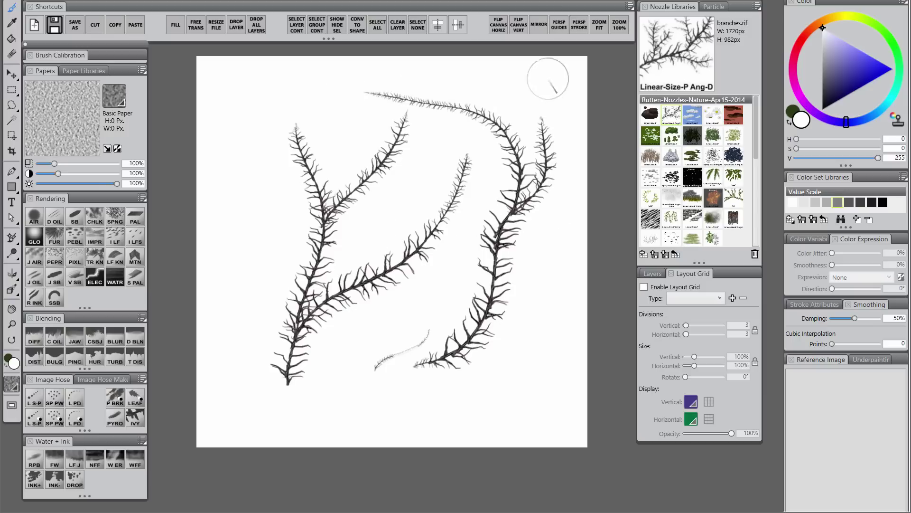
Spray rows of branches across the lower canvas with the upper L S-P Image Hose brush, and select the clouds nozzle
left_click(34, 400)
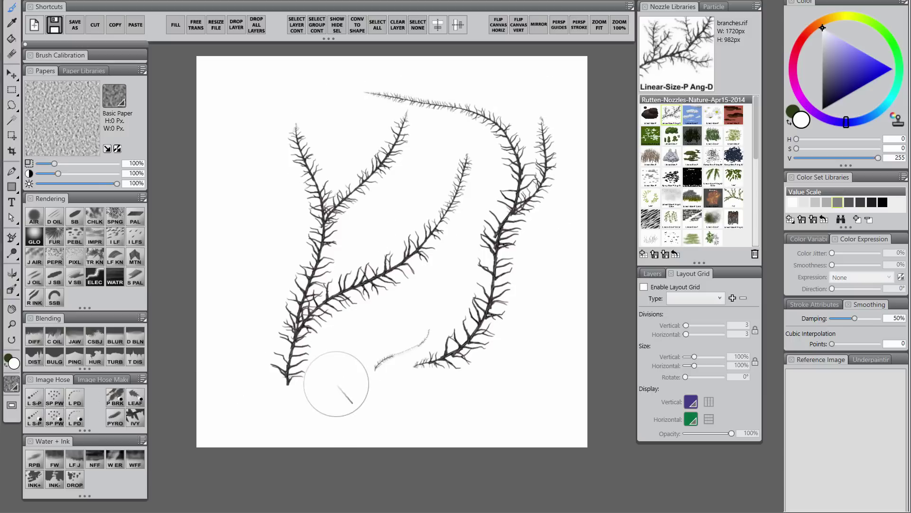
mouse_move(327, 380)
left_mouse_down()
mouse_move(465, 388)
mouse_move(531, 372)
left_mouse_up()
mouse_move(504, 333)
left_mouse_down()
mouse_move(285, 326)
mouse_move(493, 285)
left_mouse_up()
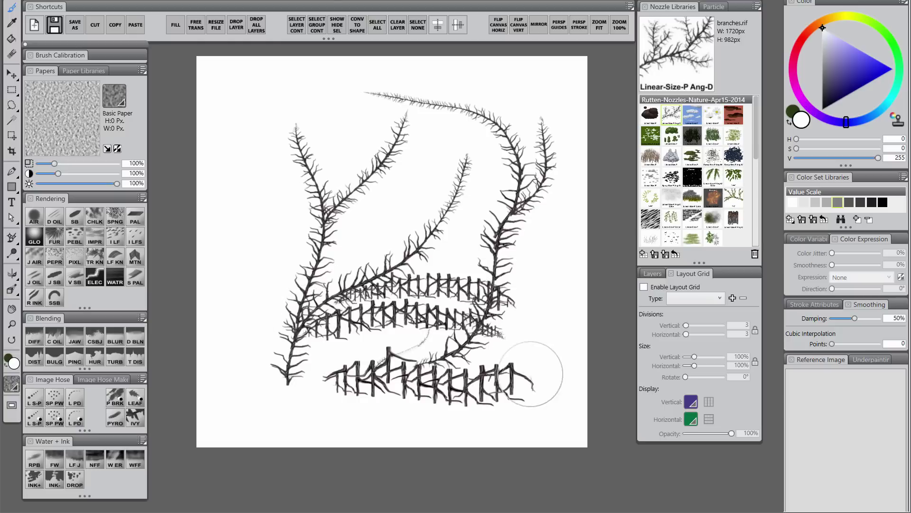
left_click(692, 112)
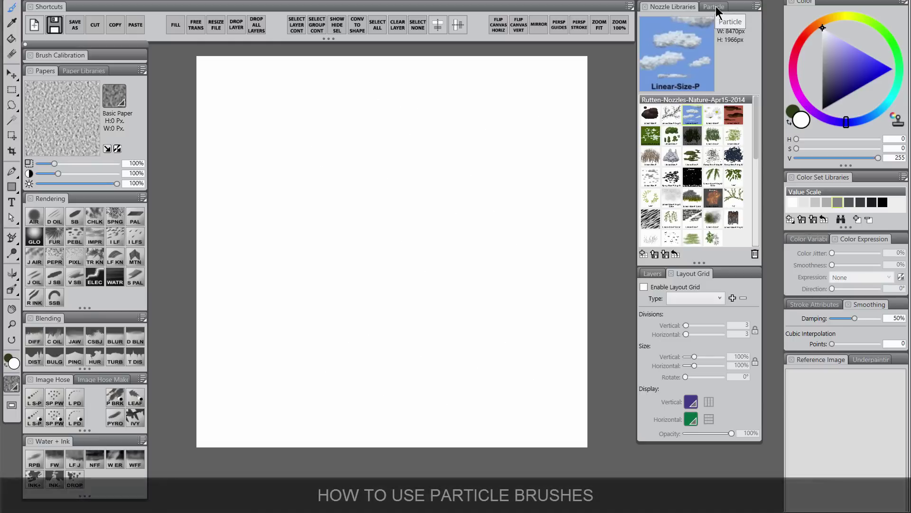
Choose the Plant-Brush particle brush and set the main color to pure blue and the additional color to magenta
left_click(714, 7)
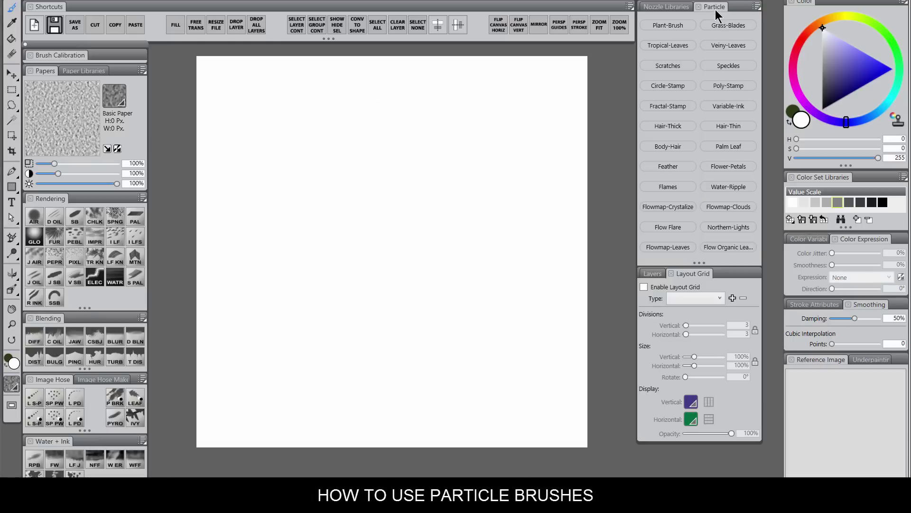
left_click(666, 26)
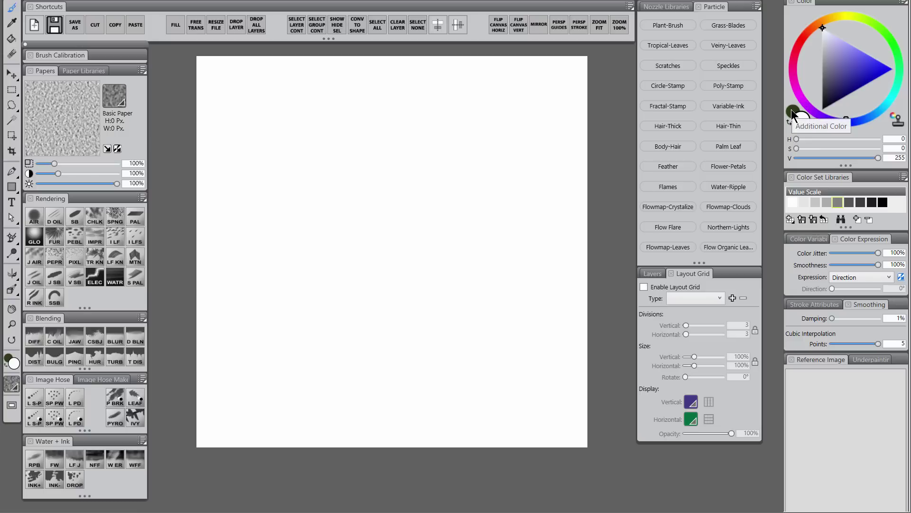
left_click_drag(857, 81, 910, 71)
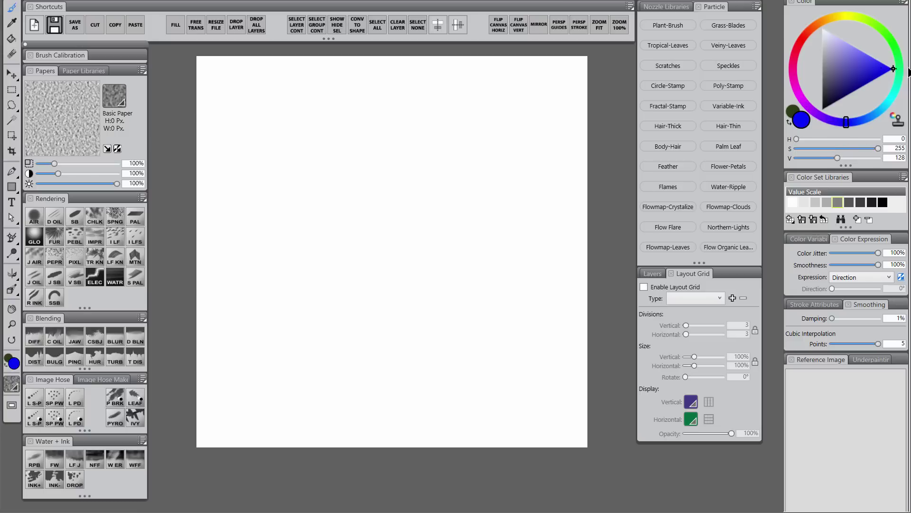
left_click(790, 110)
mouse_move(794, 54)
left_mouse_down()
mouse_move(795, 70)
mouse_move(894, 69)
left_mouse_up()
Paint four test strokes around the middle of the canvas with Plant-Brush and clear the canvas
mouse_move(375, 270)
left_mouse_down()
mouse_move(418, 197)
mouse_move(461, 195)
left_mouse_up()
left_click_drag(411, 280, 498, 277)
mouse_move(389, 328)
left_mouse_down()
mouse_move(337, 274)
mouse_move(304, 292)
left_mouse_up()
mouse_move(333, 350)
left_mouse_down()
mouse_move(322, 339)
mouse_move(276, 373)
left_mouse_up()
key("ctrl+Delete")
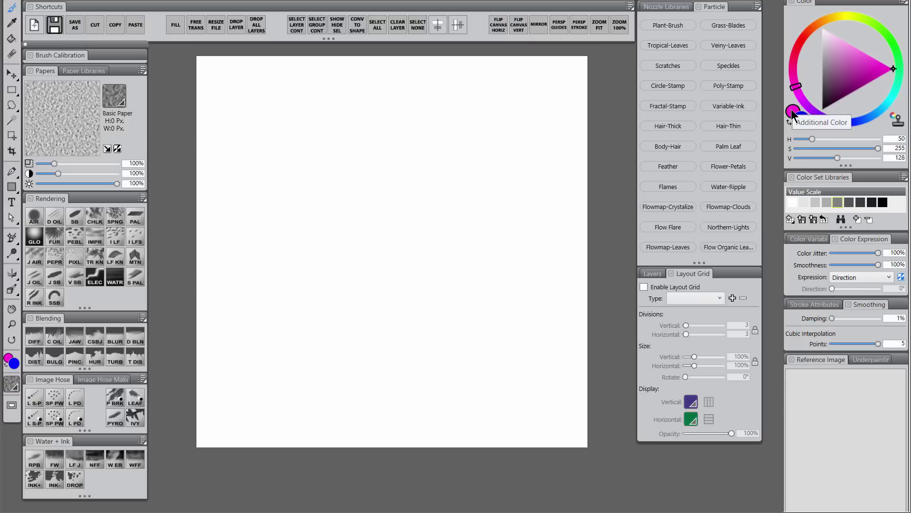
Set the additional color to bright green (H 162) and paint a patch near the canvas center with the CHLK brush
left_click(94, 220)
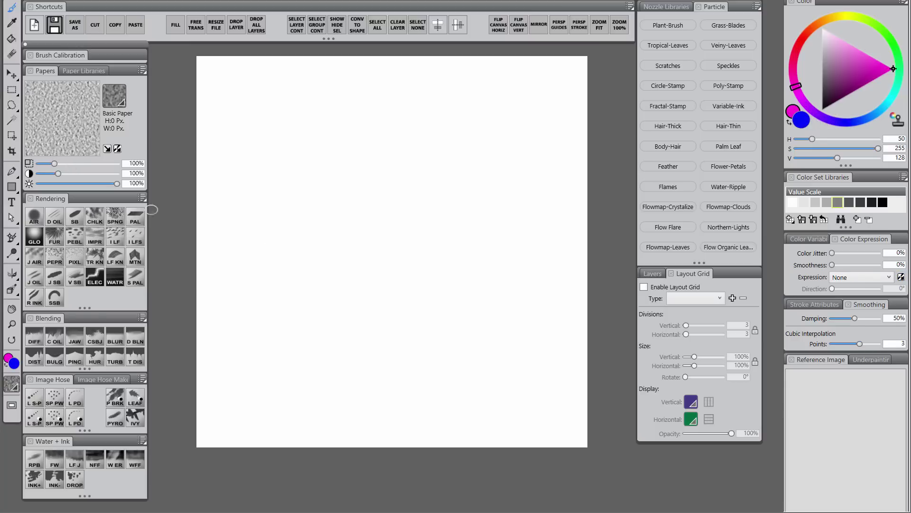
left_click(888, 35)
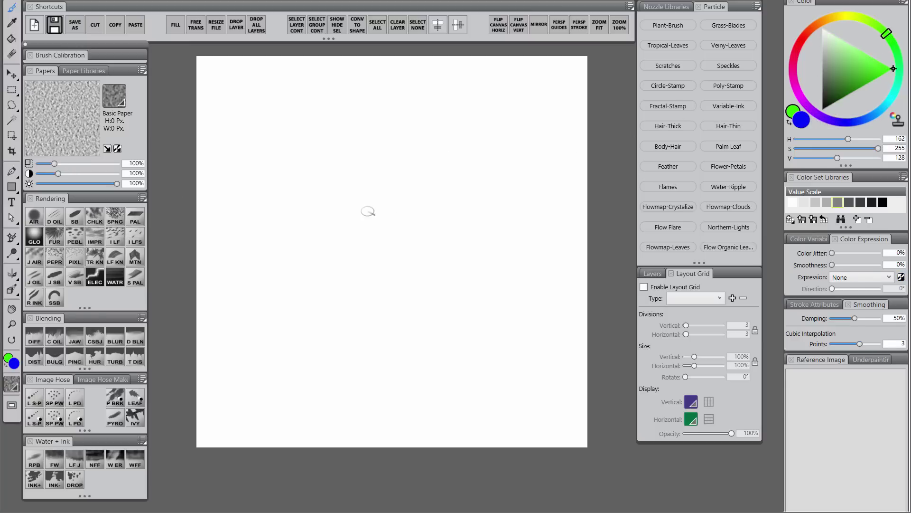
mouse_move(368, 211)
left_mouse_down()
mouse_move(356, 243)
mouse_move(365, 241)
mouse_move(372, 261)
mouse_move(389, 246)
left_mouse_up()
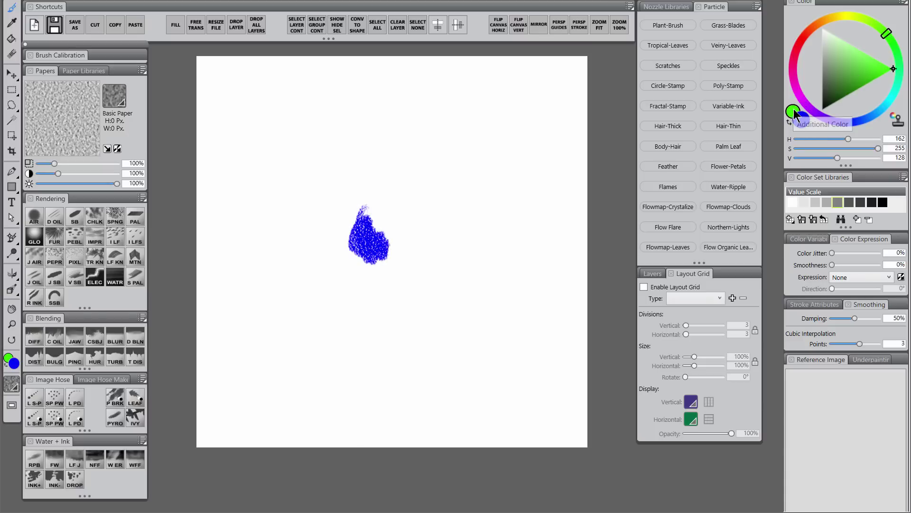
Set the main color to lime green (H 150) and paint a second chalk patch beside the blue one
left_click(802, 120)
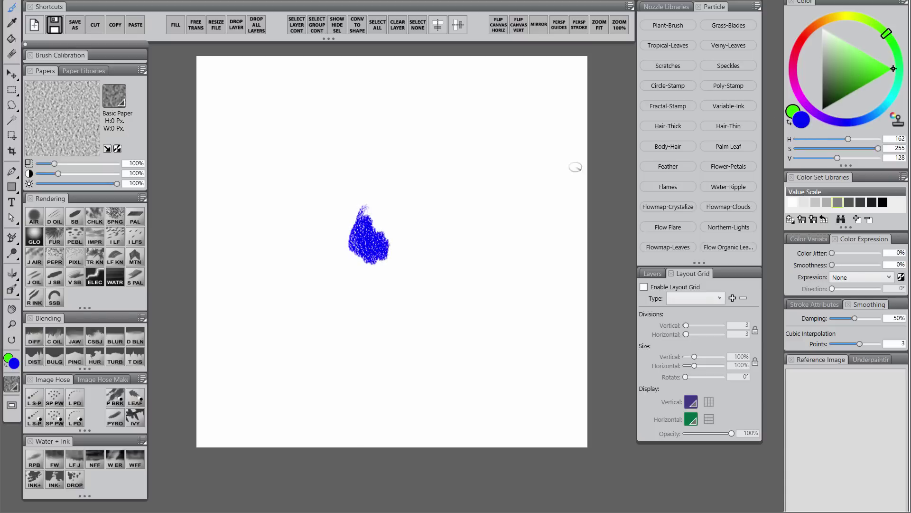
left_click(802, 117)
left_click(874, 27)
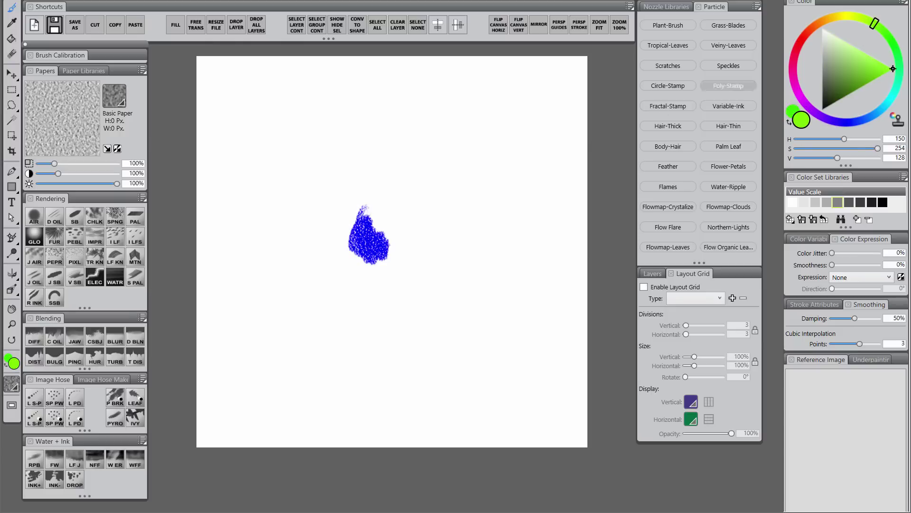
mouse_move(439, 209)
left_mouse_down()
mouse_move(430, 256)
mouse_move(448, 259)
mouse_move(474, 230)
mouse_move(488, 260)
left_mouse_up()
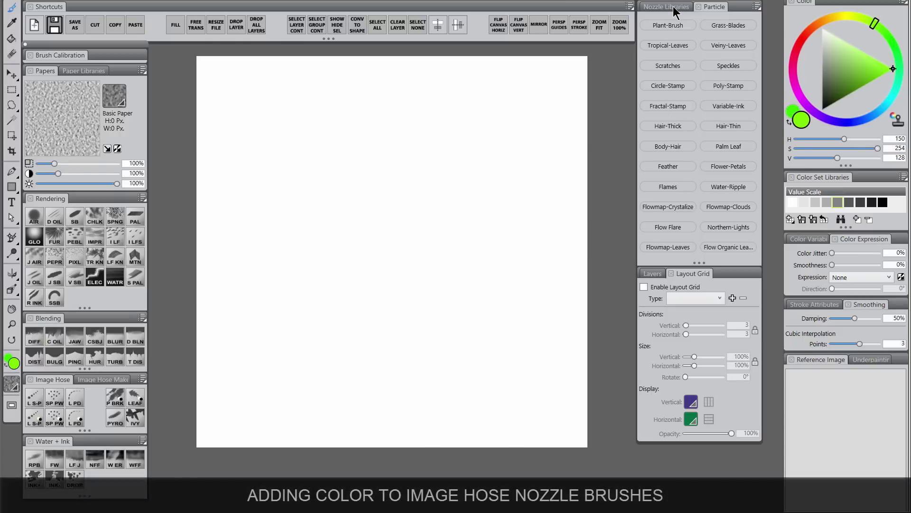
Load the leaf-clumps2 nozzle from the nozzle libraries and choose the lower L S-P Image Hose brush
left_click(673, 7)
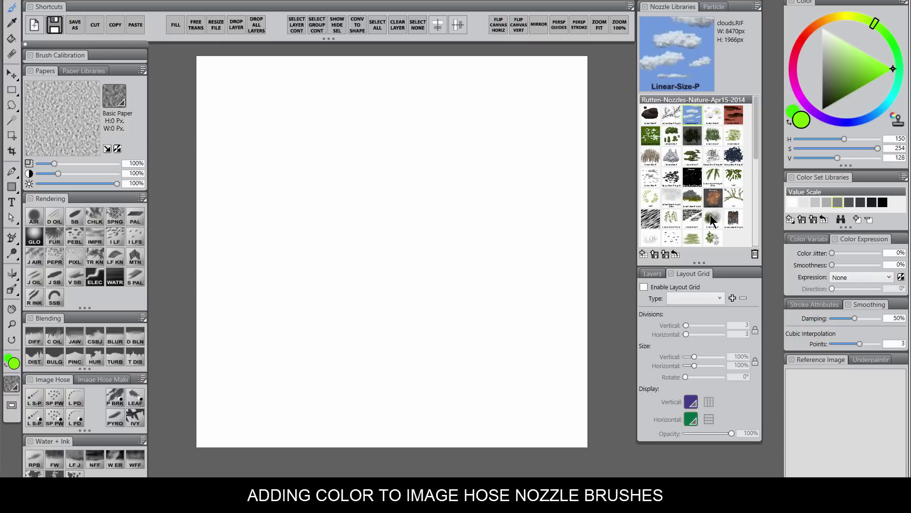
left_click(714, 239)
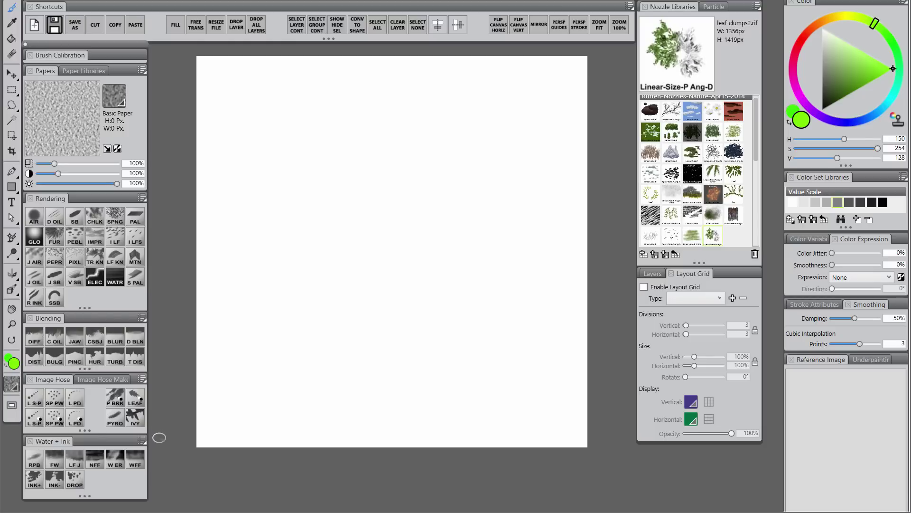
left_click(36, 421)
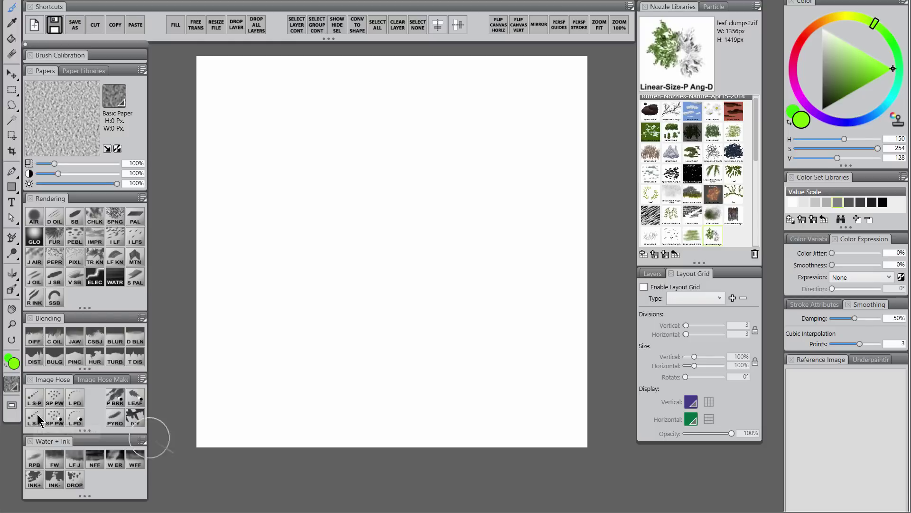
Set the additional color to a muted green (H 162, S 183, V 89) and spray three leaf-clump strokes on the canvas
left_click(793, 110)
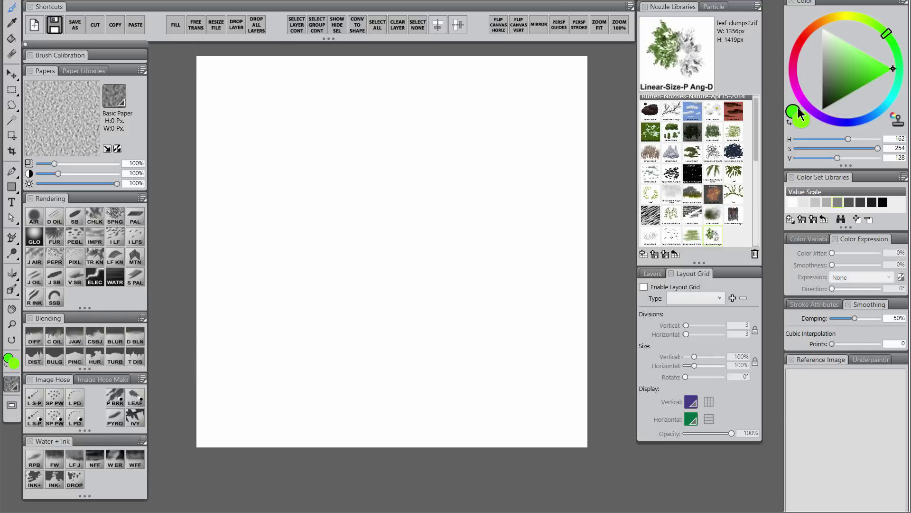
left_click_drag(853, 87, 858, 81)
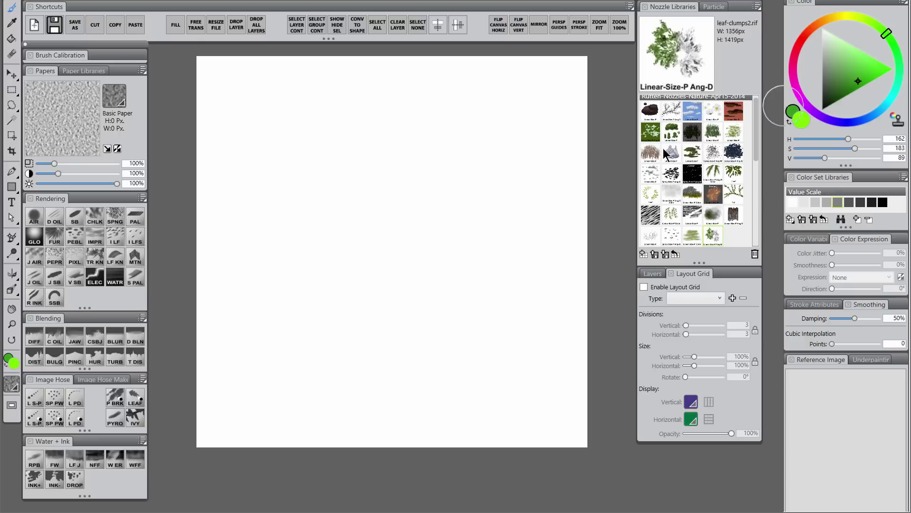
mouse_move(375, 285)
left_mouse_down()
mouse_move(443, 189)
mouse_move(491, 206)
left_mouse_up()
mouse_move(408, 294)
left_mouse_down()
mouse_move(443, 260)
mouse_move(508, 271)
left_mouse_up()
left_click_drag(433, 286, 496, 308)
Change the additional color's hue to blue (H 248) and spray two more leaf-clump strokes on the canvas
left_click(856, 122)
mouse_move(328, 259)
left_mouse_down()
mouse_move(362, 157)
mouse_move(397, 172)
mouse_move(446, 142)
left_mouse_up()
mouse_move(332, 256)
left_mouse_down()
mouse_move(319, 142)
mouse_move(248, 204)
left_mouse_up()
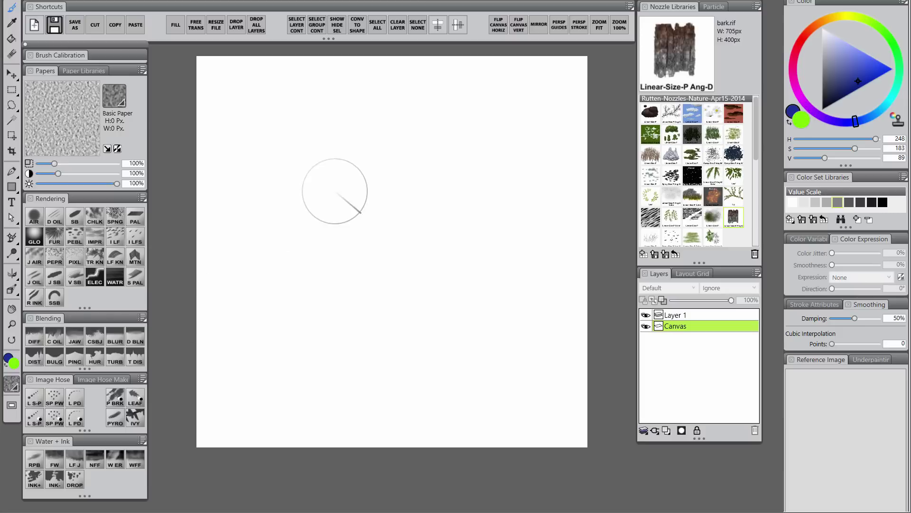
Spray a patch of bark on Layer 1 and add a new layer above it with the Multiply composite method
left_click(682, 315)
mouse_move(355, 199)
left_mouse_down()
mouse_move(348, 276)
mouse_move(392, 265)
mouse_move(422, 273)
mouse_move(437, 199)
left_mouse_up()
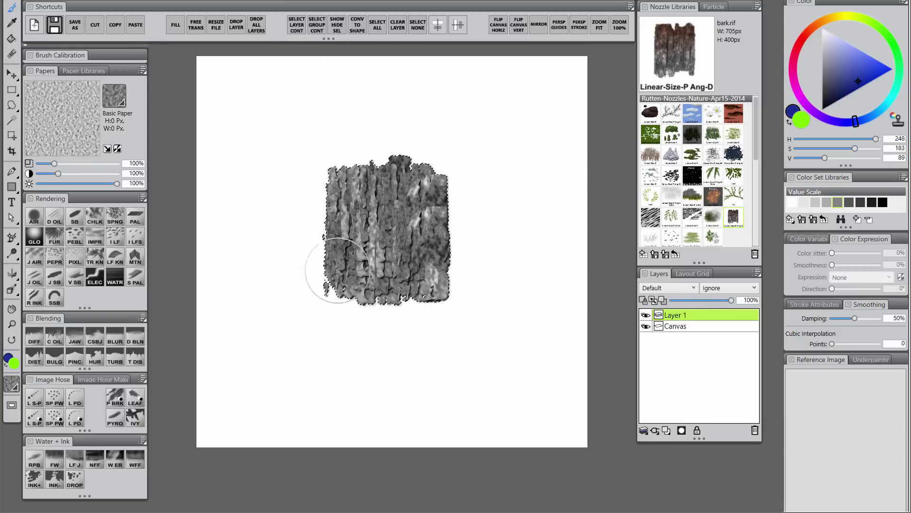
left_click(667, 431)
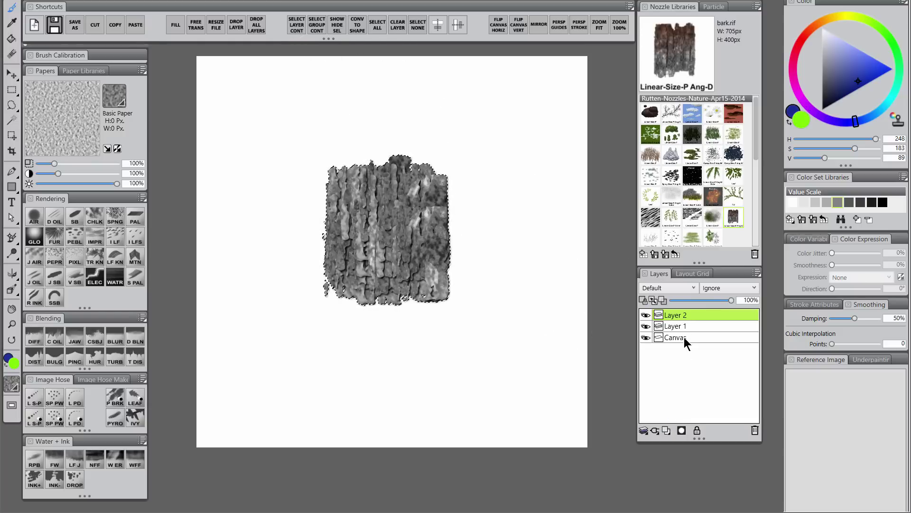
left_click(665, 287)
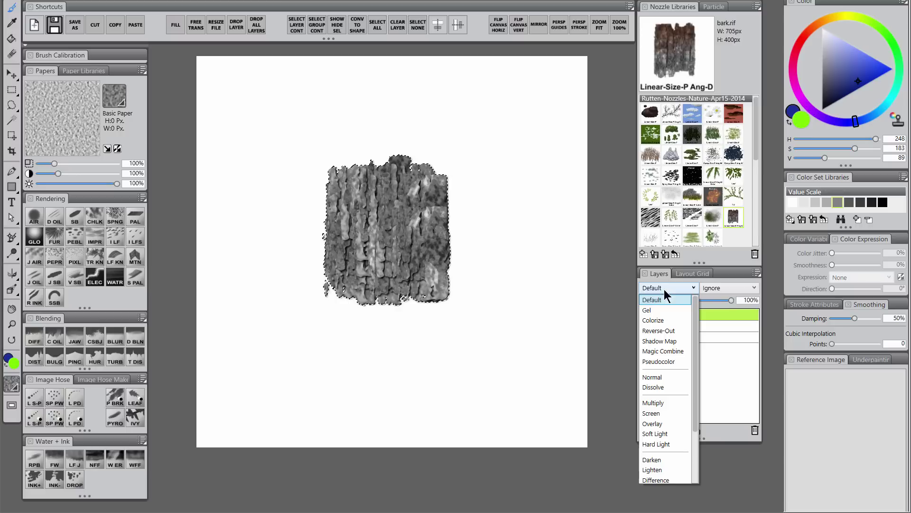
left_click(663, 404)
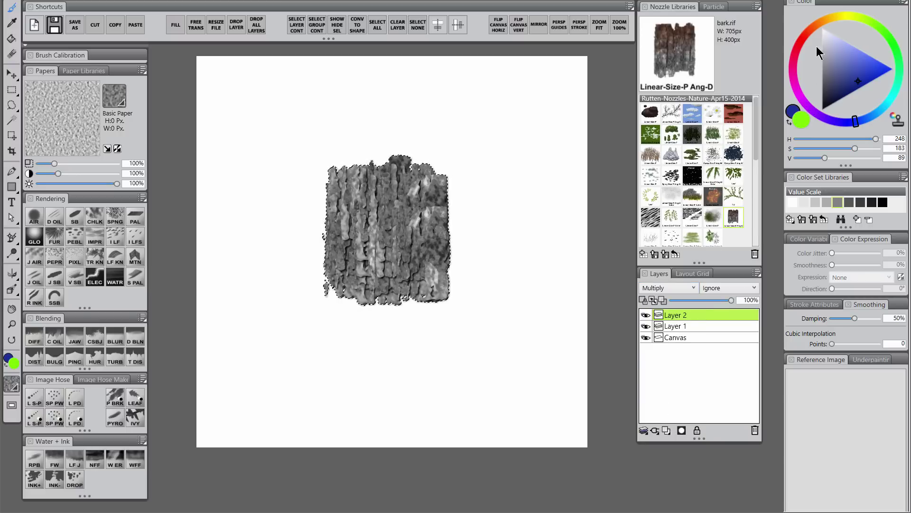
Set the additional color to muted red-brown and the main color to brown (H 101, S 58, V 129), and tint the upper bark with the AIR brush
left_click(805, 35)
left_click_drag(836, 75, 836, 68)
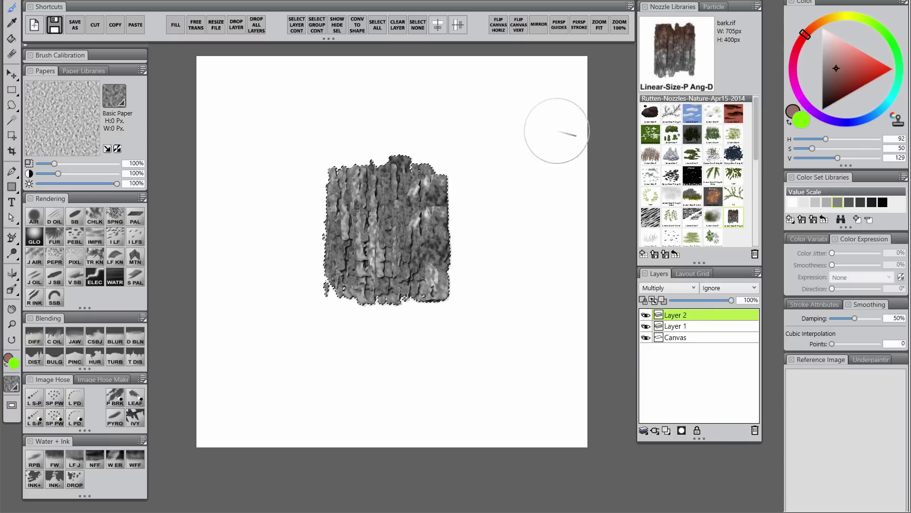
left_click(802, 119)
left_click(818, 29)
left_click_drag(840, 64, 839, 68)
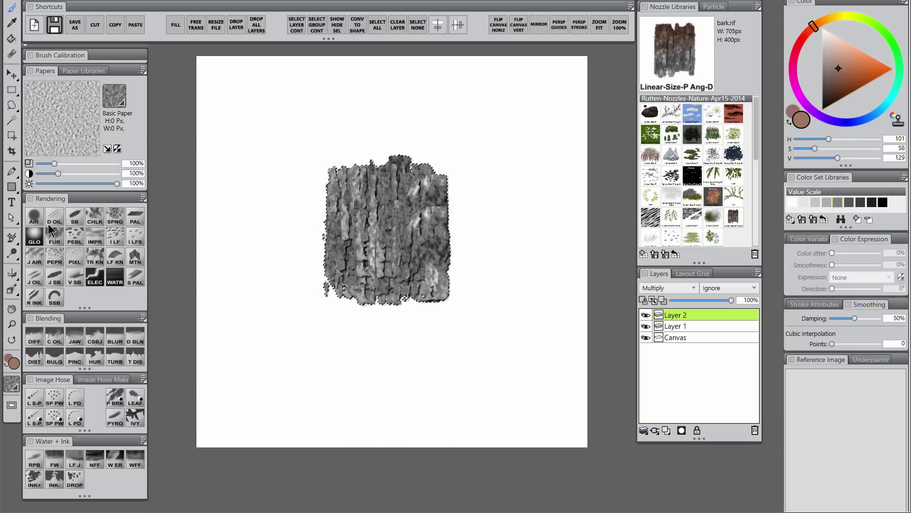
left_click(35, 218)
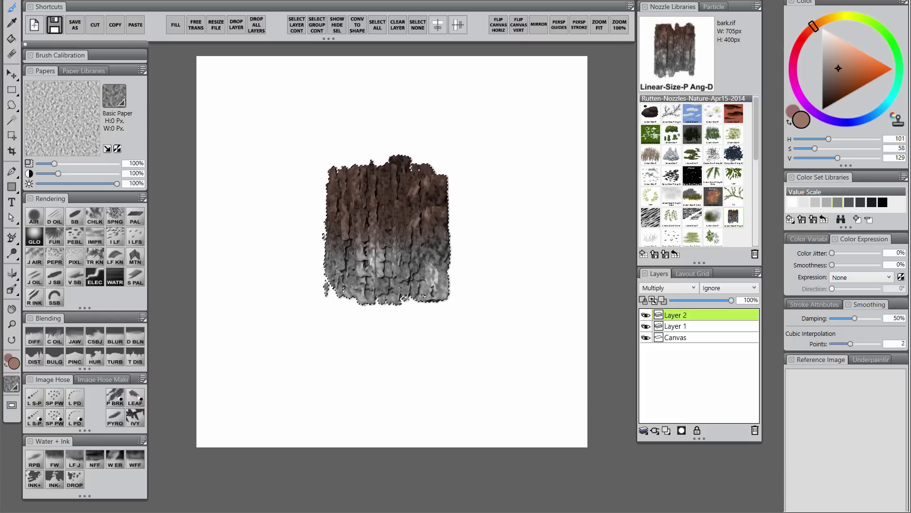
Spray a stroke beside the tinted bark patch with the lower SP PW Image Hose brush
left_click(56, 419)
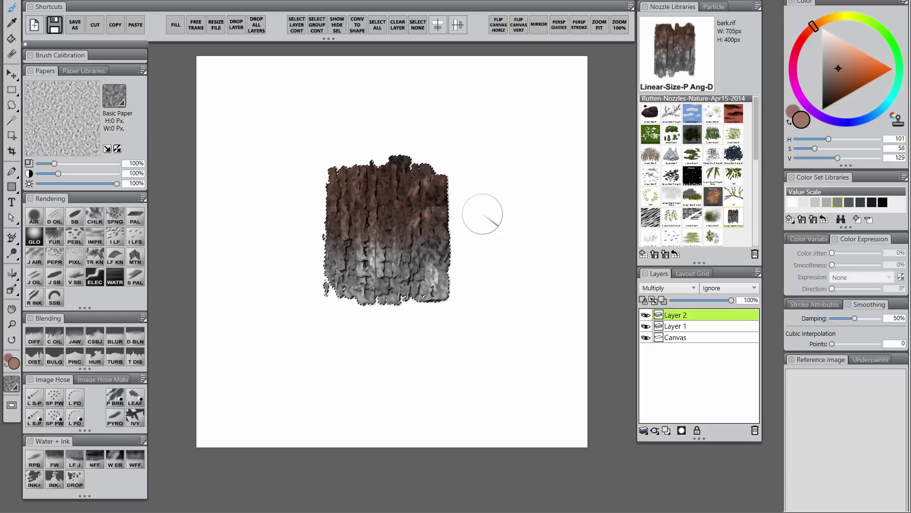
mouse_move(525, 226)
left_mouse_down()
mouse_move(552, 279)
mouse_move(562, 208)
mouse_move(557, 297)
left_mouse_up()
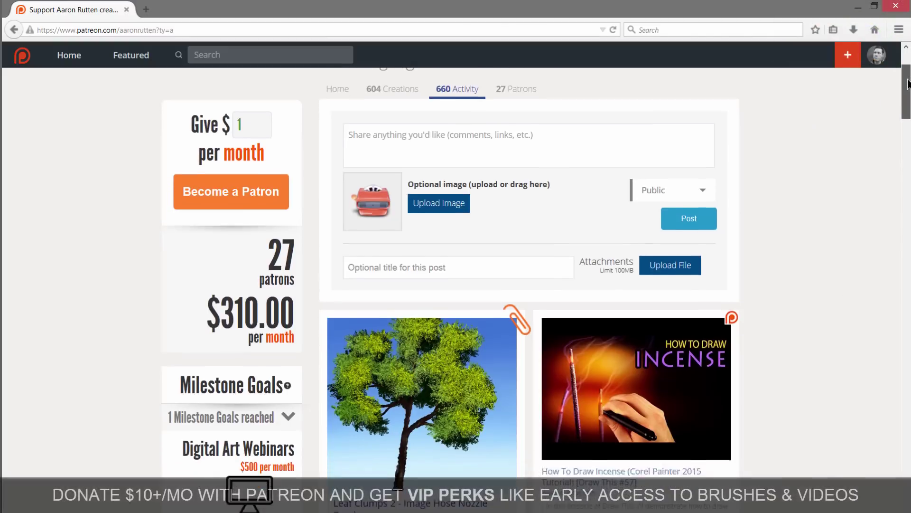
Switch to the web browser and look through the activity posts on the creator's Patreon page
scroll(908, 92, "down", 2)
left_click_drag(907, 93, 908, 164)
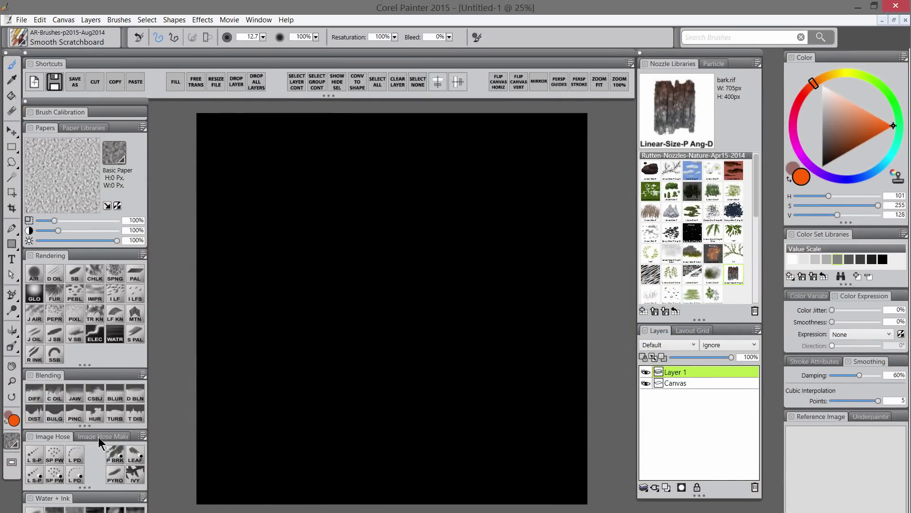
Try loading the daises nozzle file from the nature folder, cancel the file selection, and browse the nozzle library
left_click(101, 437)
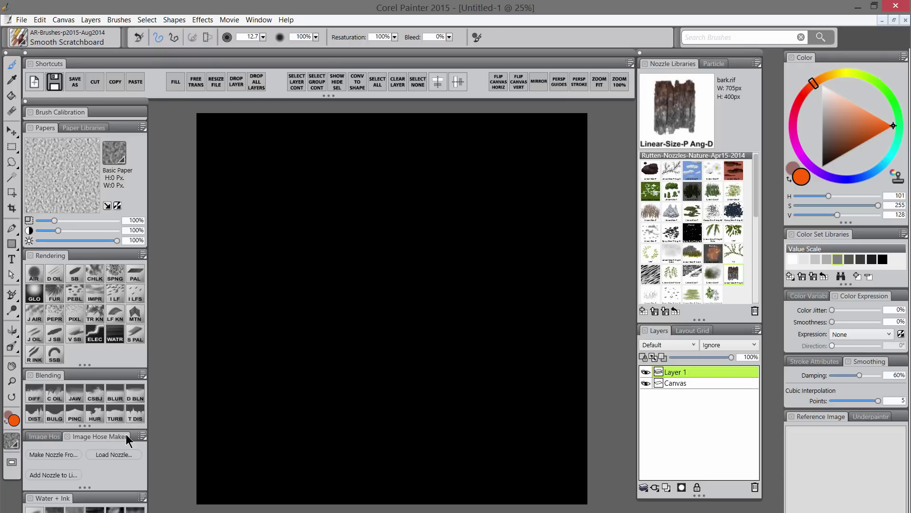
left_click(122, 454)
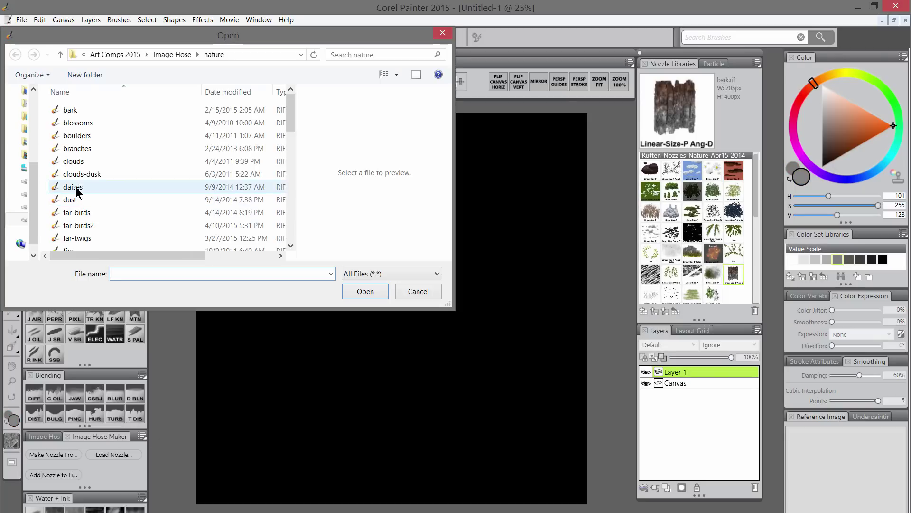
left_click(76, 189)
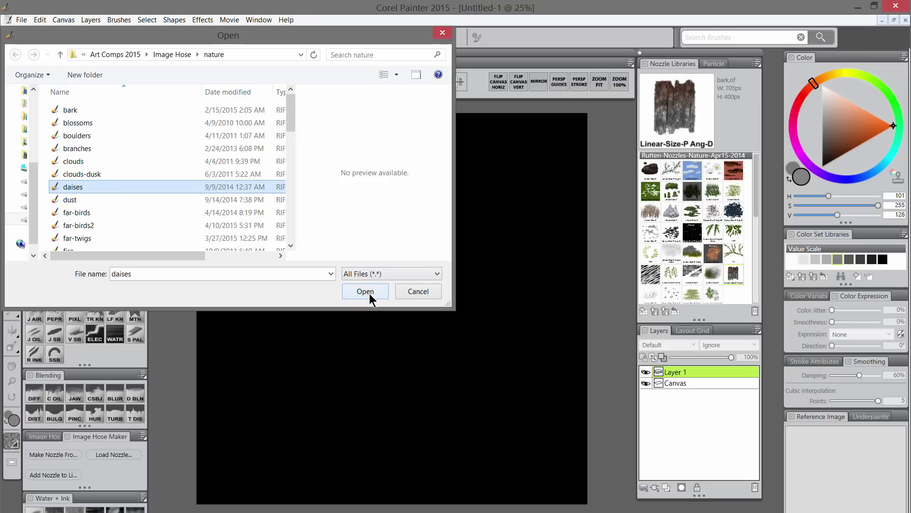
left_click(415, 294)
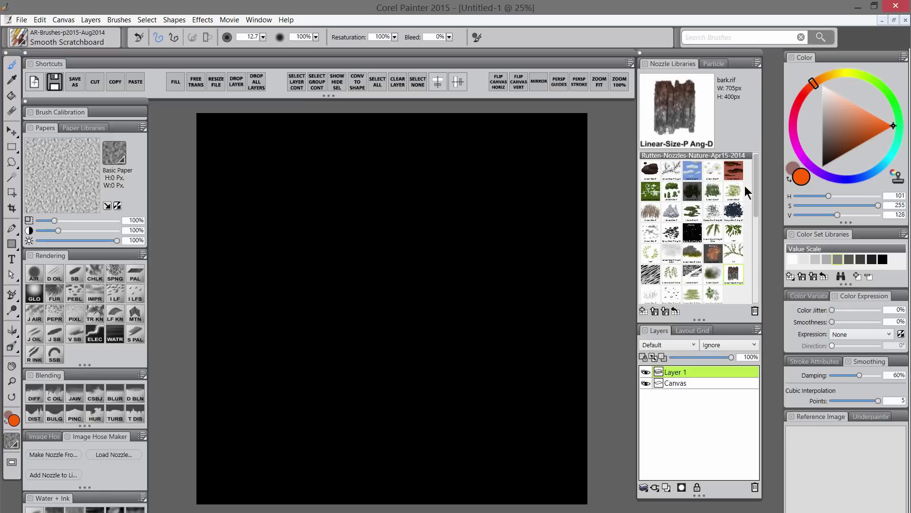
mouse_move(756, 182)
left_mouse_down()
mouse_move(753, 287)
mouse_move(759, 185)
left_mouse_up()
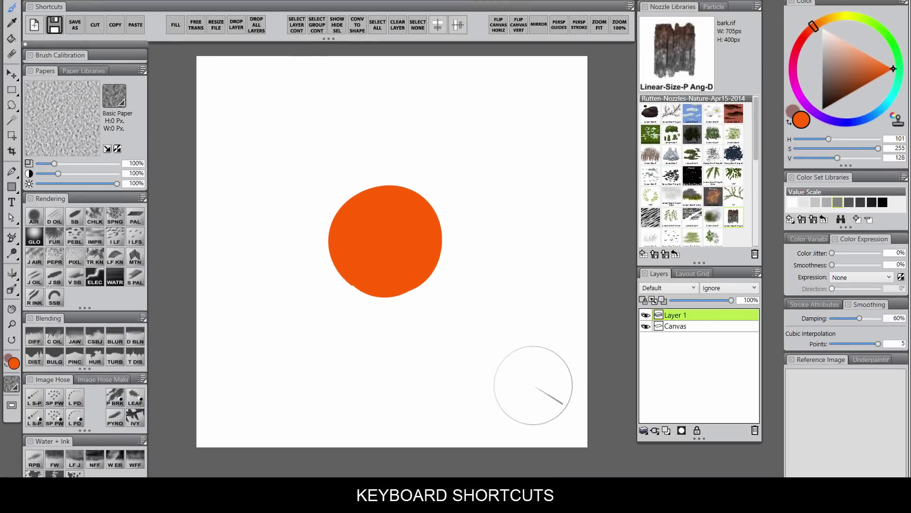
Scale the orange circle on Layer 1 down slightly with Free Transform, and fill the Canvas with black at 100% opacity
key("ctrl+t")
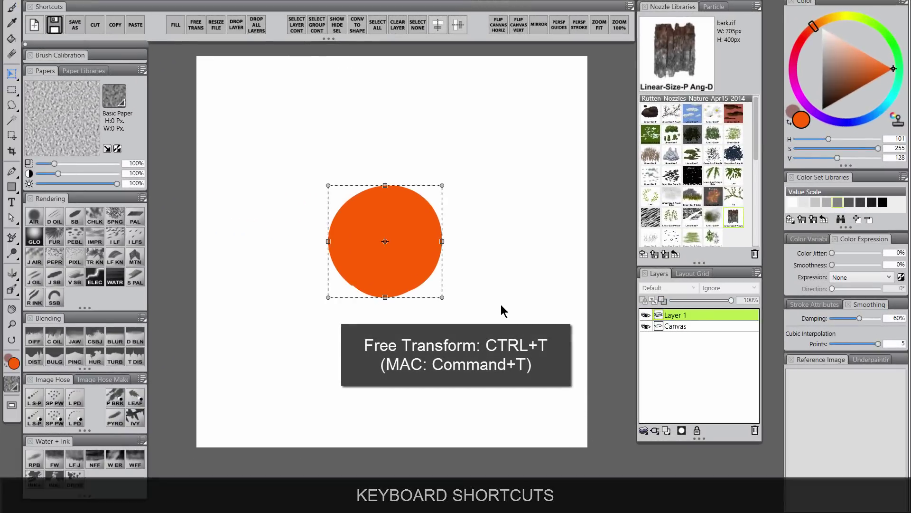
mouse_move(446, 180)
left_mouse_down()
mouse_move(515, 119)
mouse_move(419, 214)
mouse_move(443, 197)
mouse_move(438, 190)
left_mouse_up()
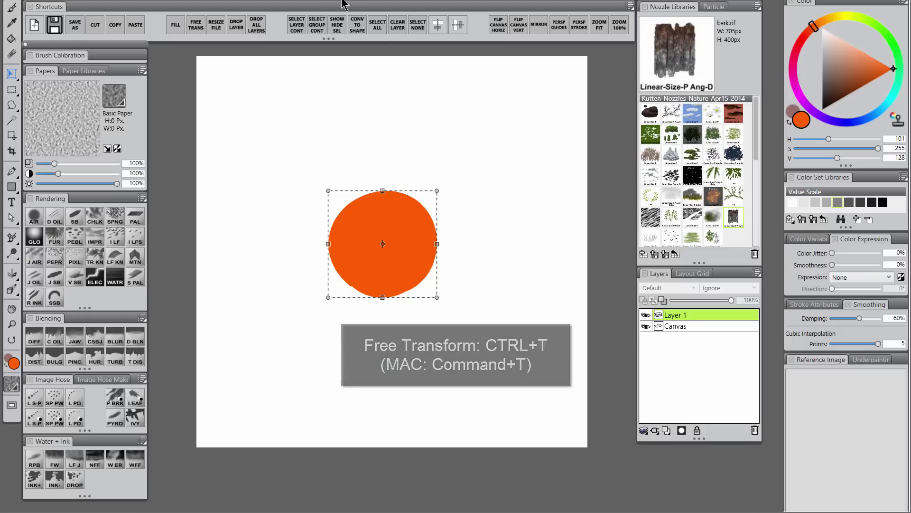
left_click(675, 326)
key("shift+F5")
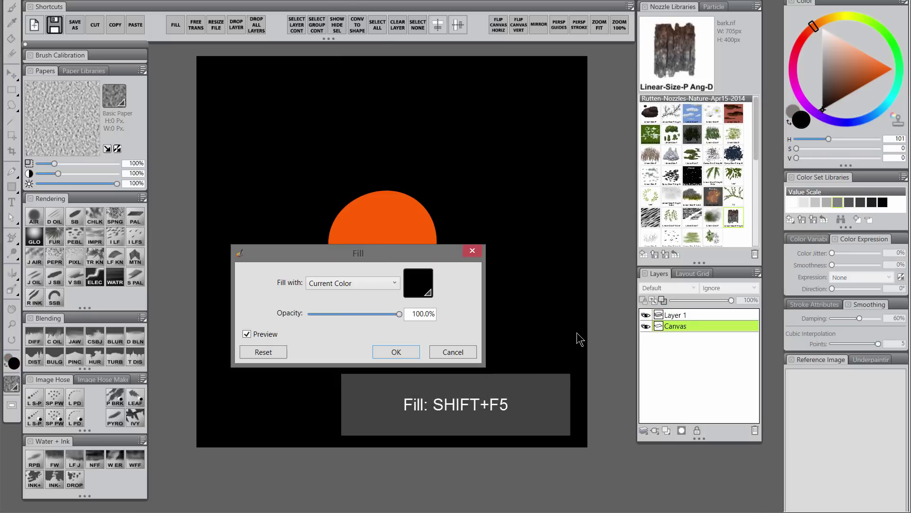
key("Return")
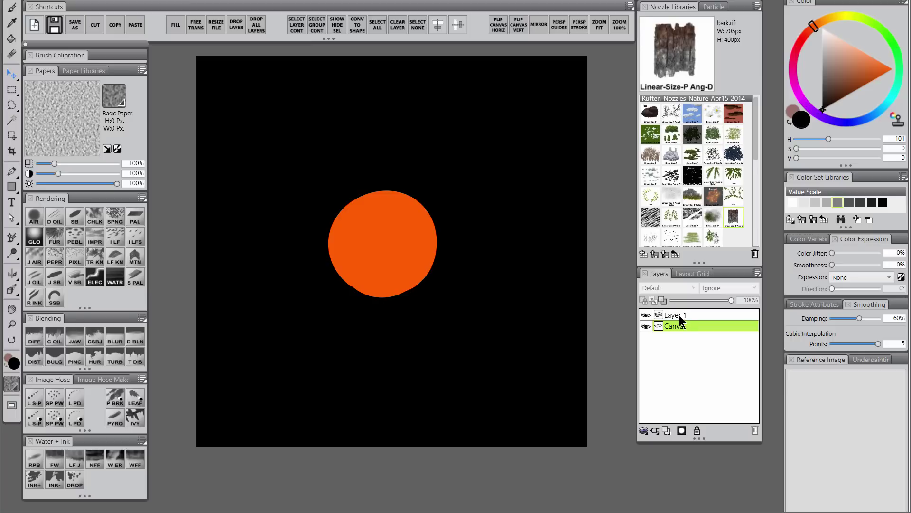
Toggle the perspective guides on and off several times over the document
key("p")
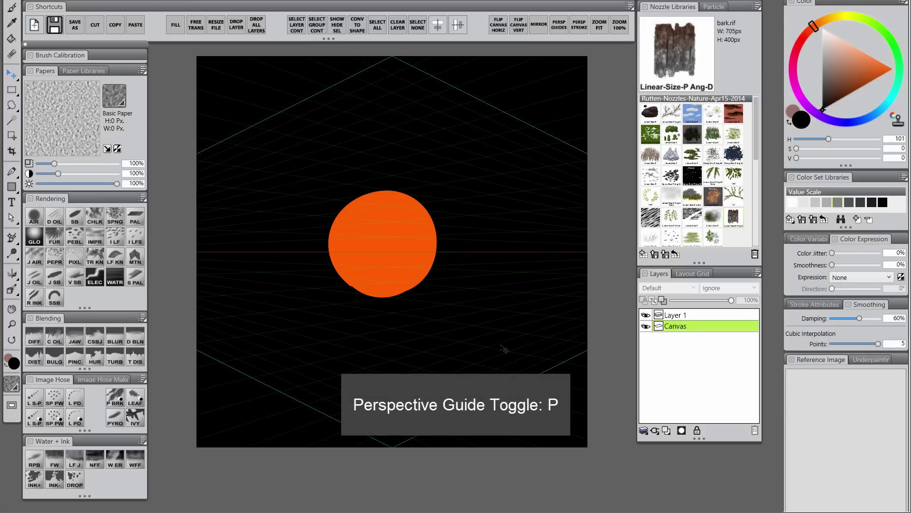
key("p")
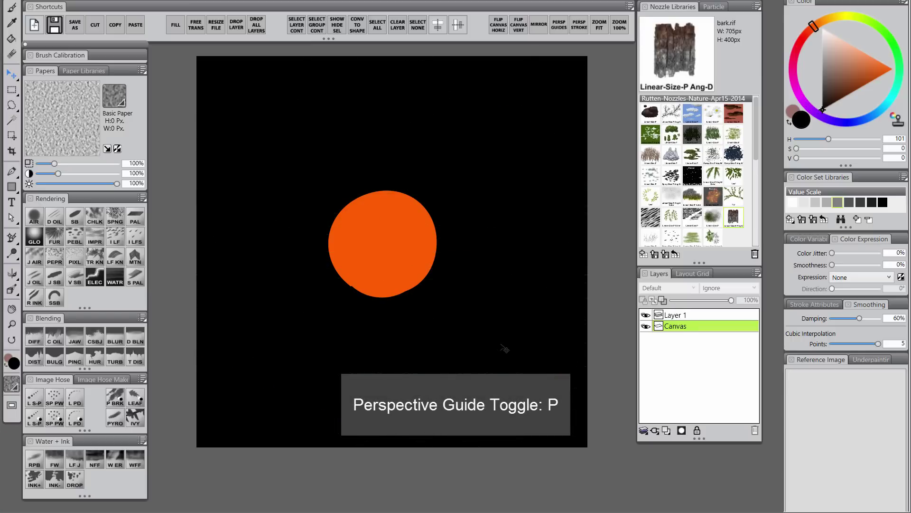
key("p")
key("p")
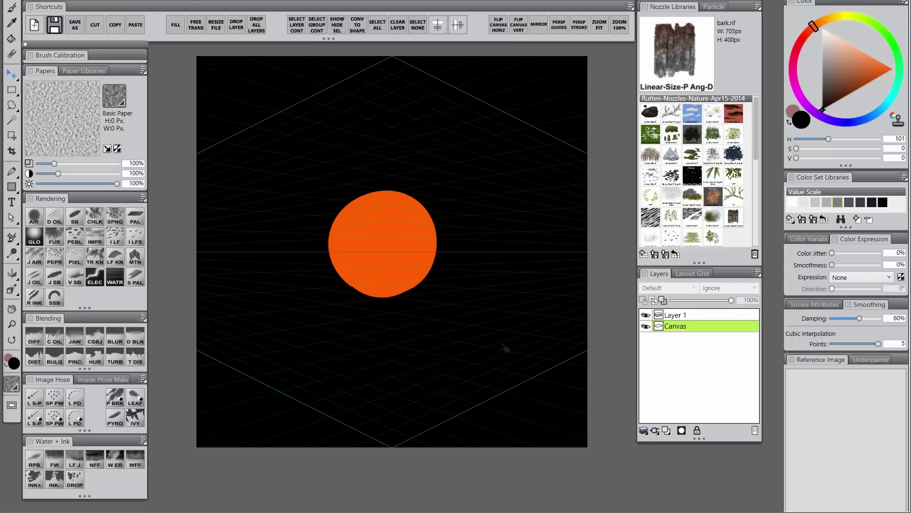
key("p")
Toggle perspective-guided strokes and scribble a loose, looping orange line on Layer 1 to the right of the circle
key("shift+p")
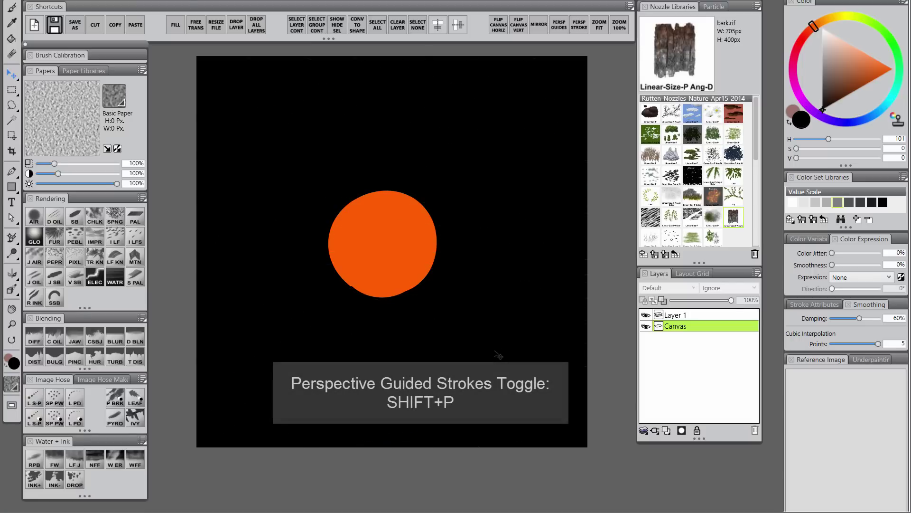
left_click(34, 397)
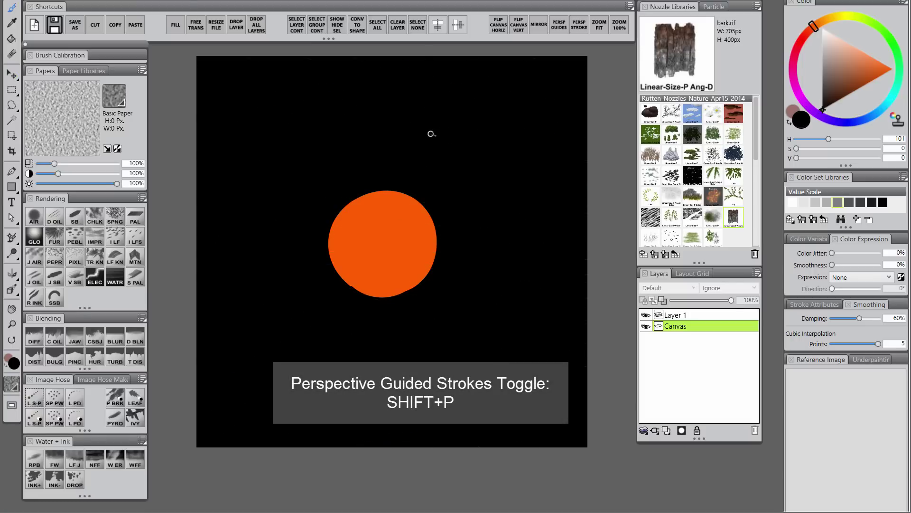
left_click(686, 316)
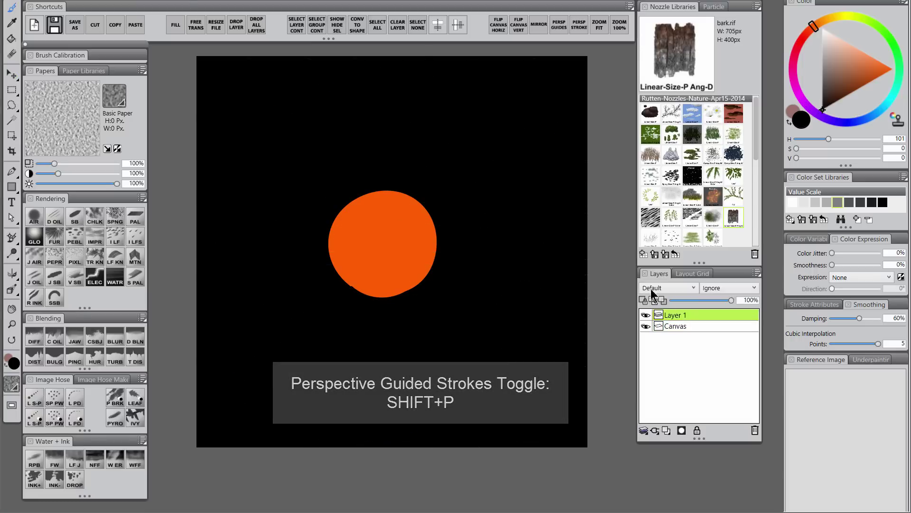
mouse_move(461, 127)
left_mouse_down()
mouse_move(482, 132)
mouse_move(506, 177)
mouse_move(496, 319)
mouse_move(529, 240)
left_mouse_up()
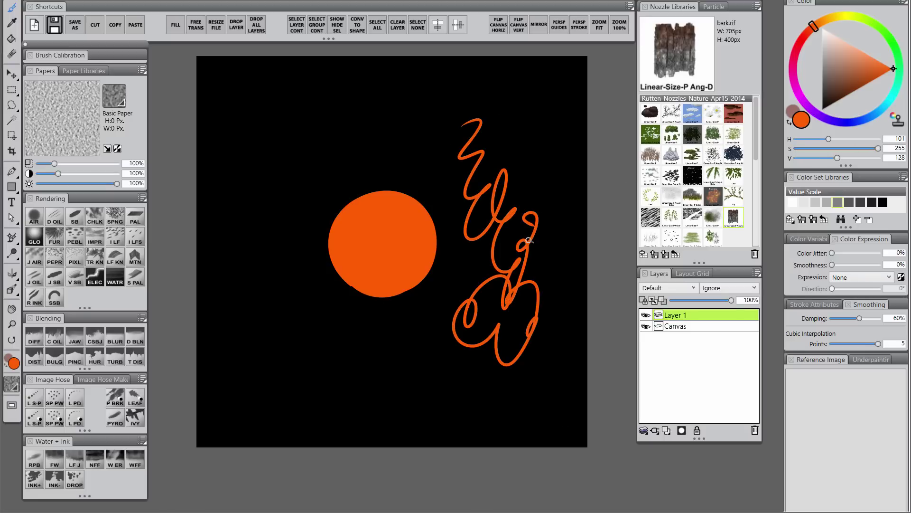
Paint straight orange perspective-guided strokes on Layer 1, crossing vertical and slanted lines above the circle and to its lower left
mouse_move(350, 106)
left_mouse_down()
mouse_move(347, 270)
mouse_move(370, 193)
left_mouse_up()
left_click_drag(431, 127, 265, 175)
left_click_drag(413, 154, 237, 195)
left_click_drag(259, 275, 259, 392)
left_click_drag(280, 281, 280, 406)
left_click_drag(240, 343, 357, 325)
left_click_drag(353, 366, 290, 382)
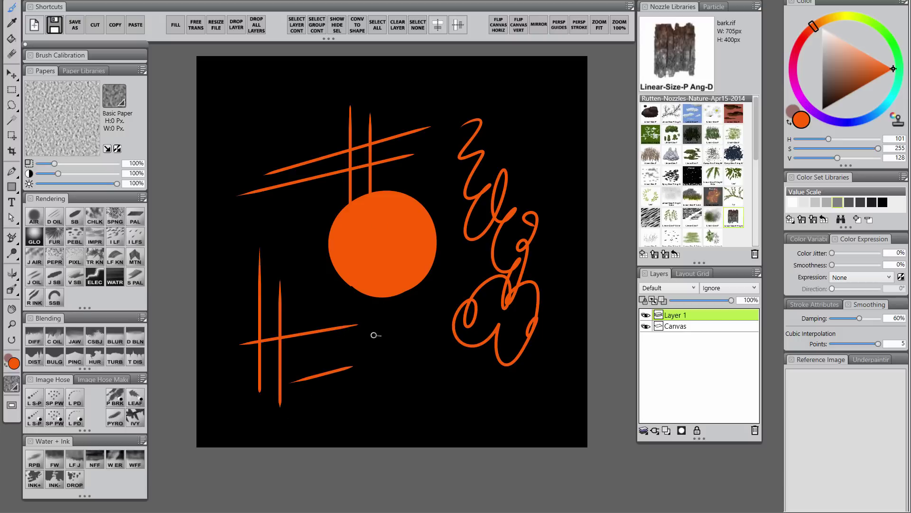
mouse_move(374, 335)
left_mouse_down()
mouse_move(378, 369)
mouse_move(414, 389)
mouse_move(432, 420)
mouse_move(508, 427)
left_mouse_up()
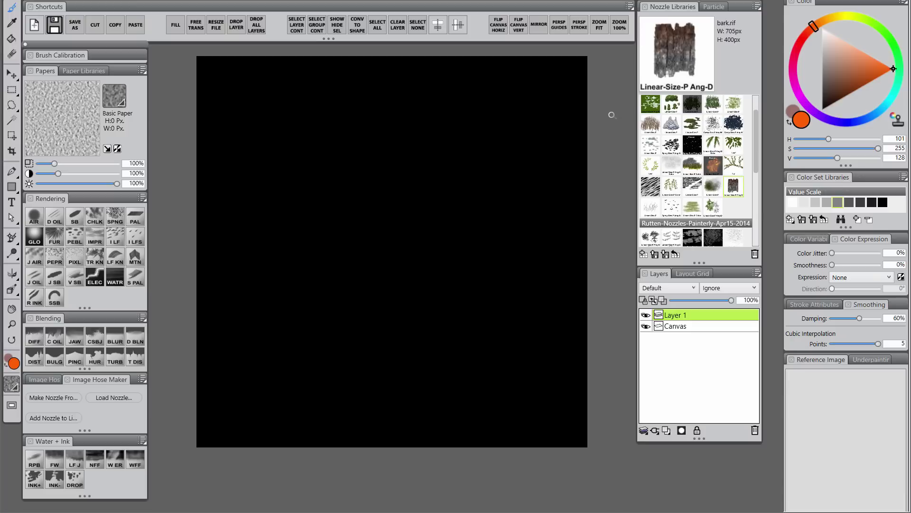
Display the custom Particle brush collection in place of the nozzle libraries
left_click(717, 8)
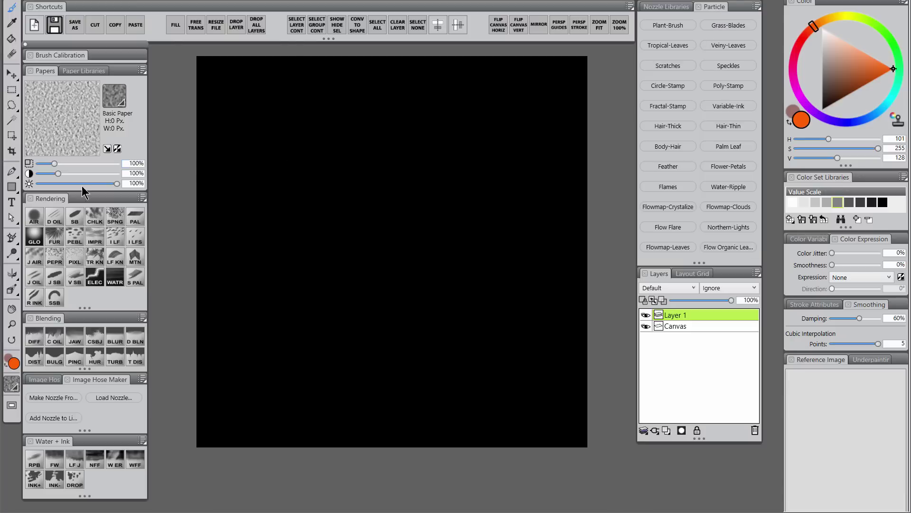